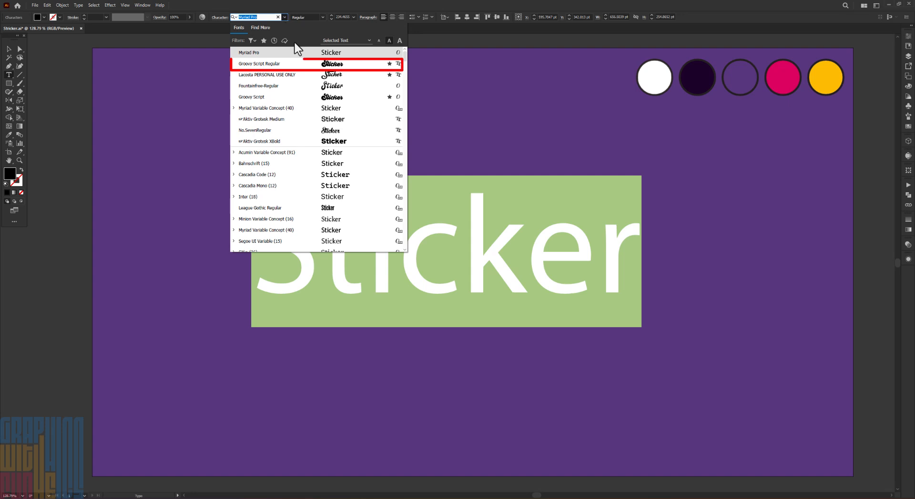
Set the word Sticker in Groovy Script Regular and tilt it slightly counterclockwise near the middle of the artboard
click(290, 64)
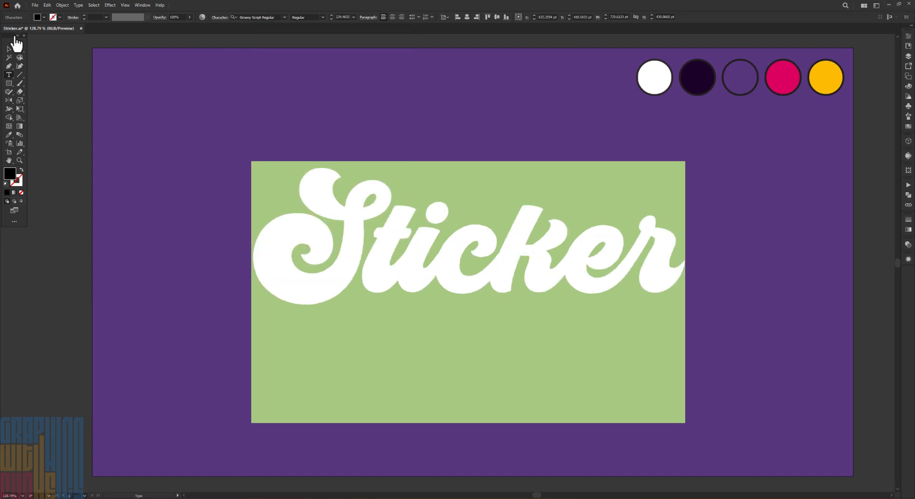
click(9, 48)
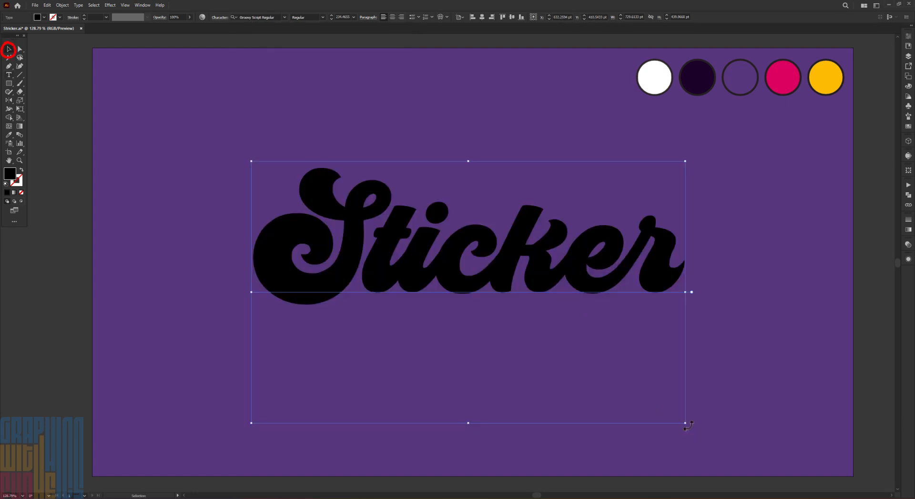
drag(688, 426, 707, 381)
drag(489, 288, 490, 307)
Show the Appearance settings of the Sticker text and add two fills to it
click(909, 259)
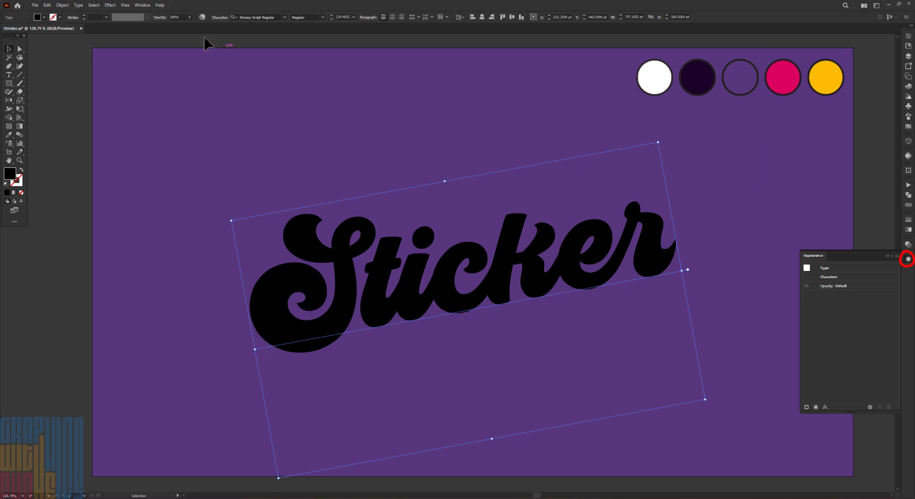
click(133, 4)
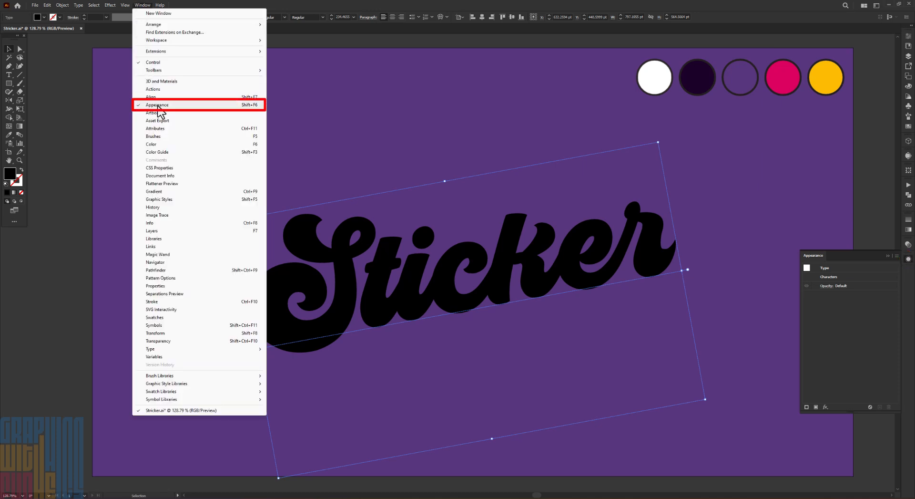
click(137, 5)
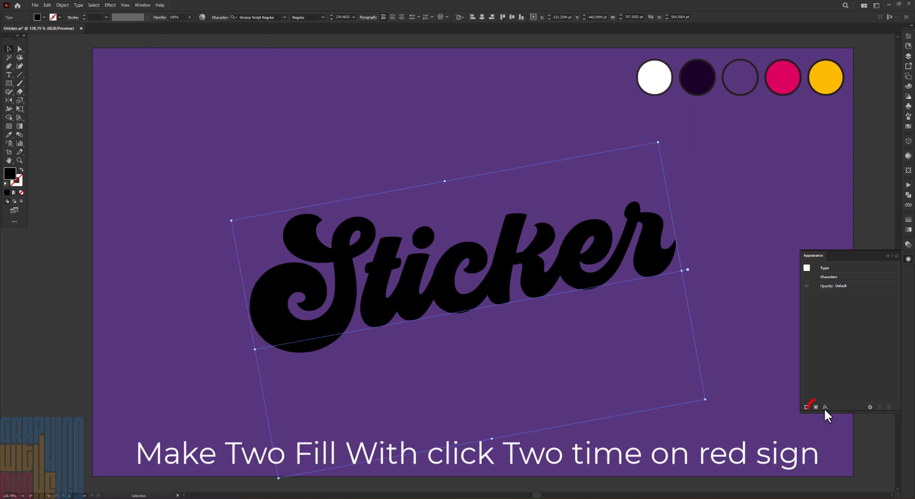
click(816, 406)
click(816, 407)
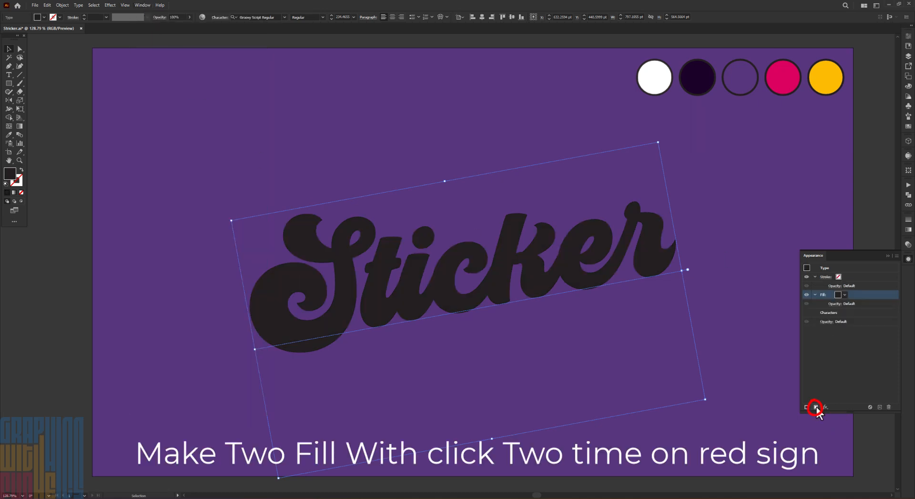
Set the colour of the text's lower fill to #1B0029
click(838, 311)
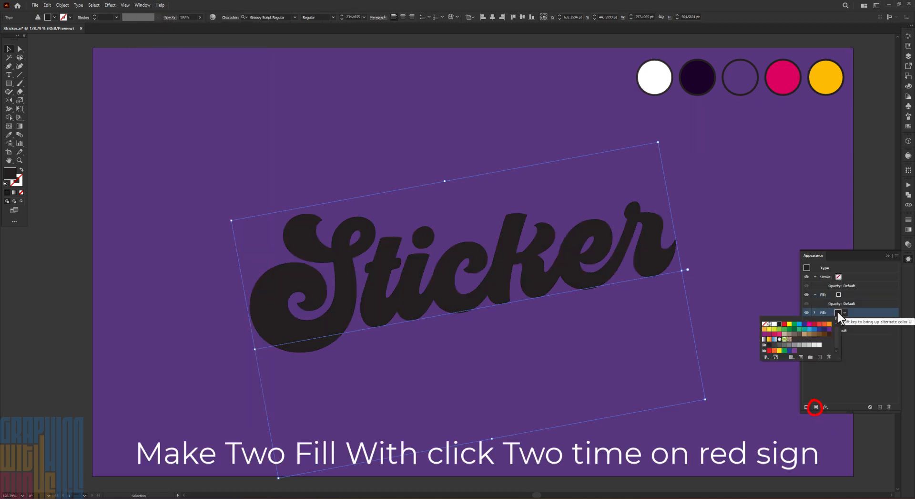
double_click(5, 177)
right_click(185, 411)
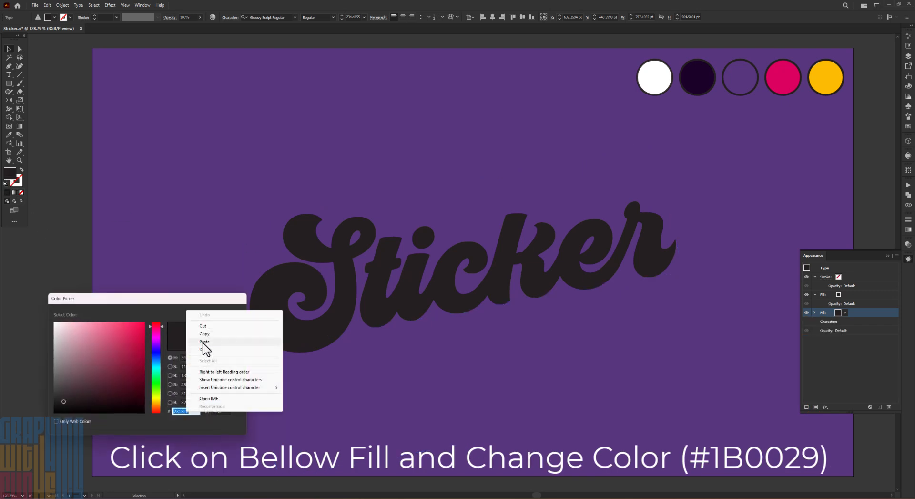
click(202, 341)
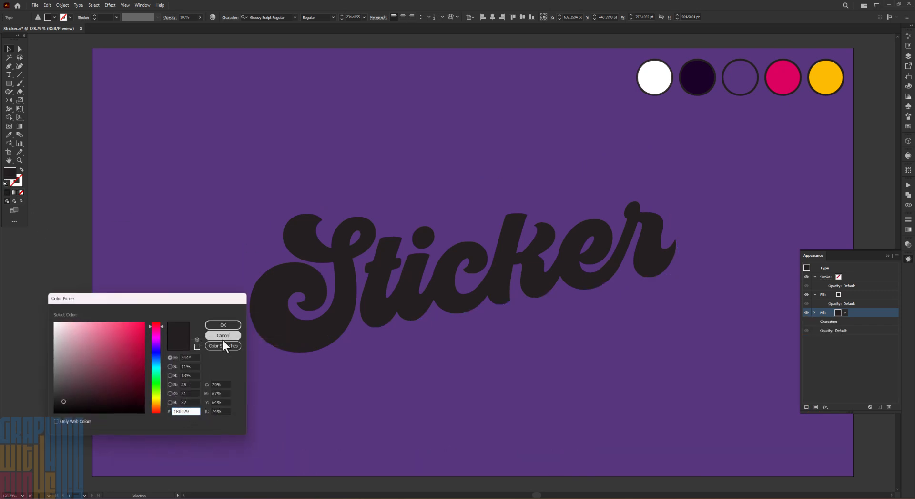
click(224, 324)
Apply a linear gradient to the text's upper fill, running from the bottom of the letters to their top
click(845, 293)
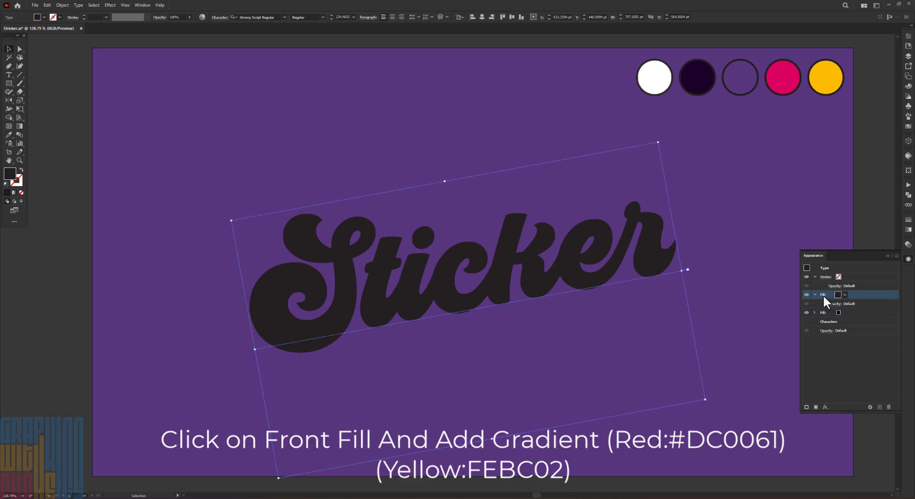
click(20, 125)
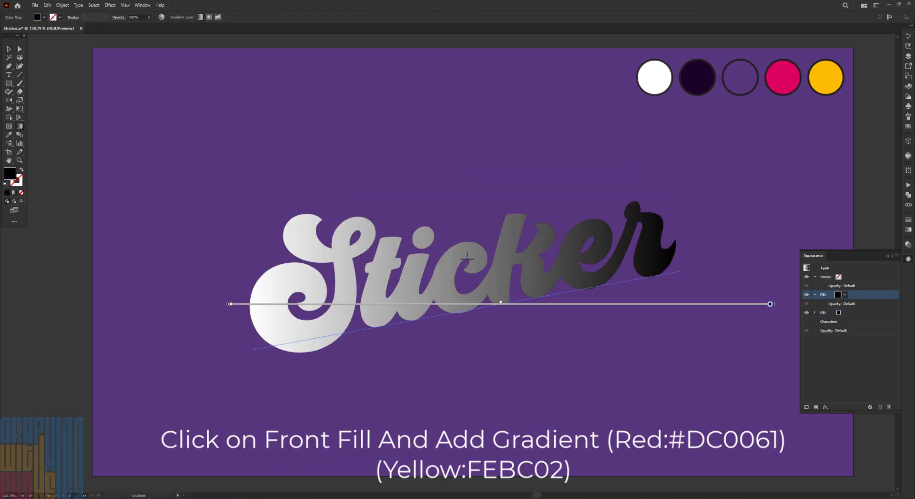
drag(474, 317, 459, 207)
Colour the gradient's lower stop red #DC0061 and its upper stop yellow #FEBC02
double_click(502, 312)
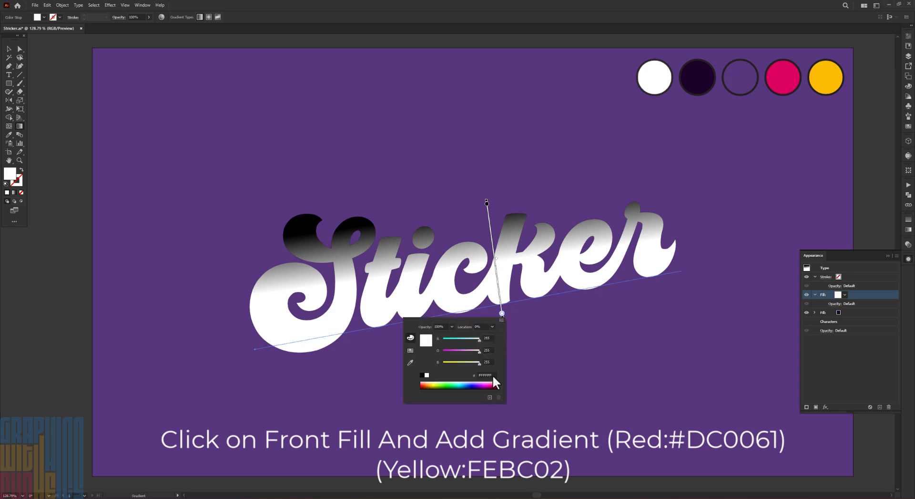
click(484, 375)
key(Return)
double_click(487, 203)
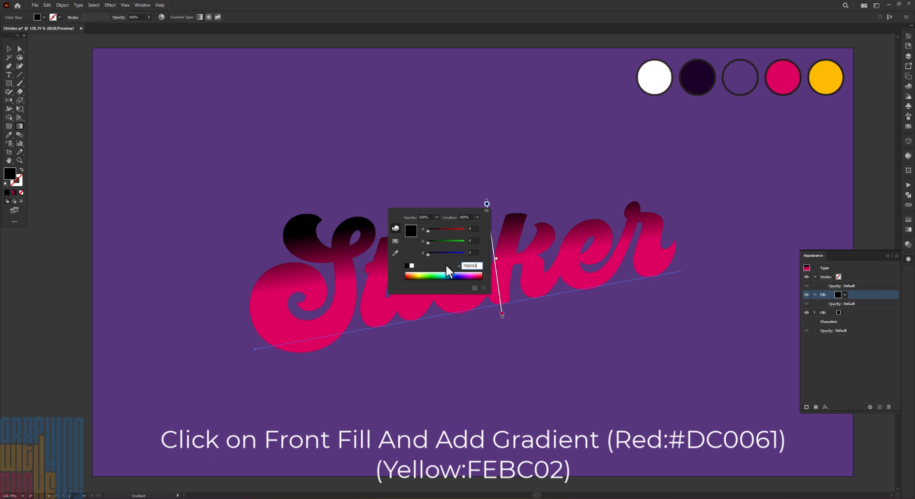
click(507, 261)
Reposition the gradient lower on the text so yellow covers the letter tops and red covers the bottoms
drag(497, 260, 499, 280)
drag(471, 338, 475, 363)
drag(462, 273, 462, 268)
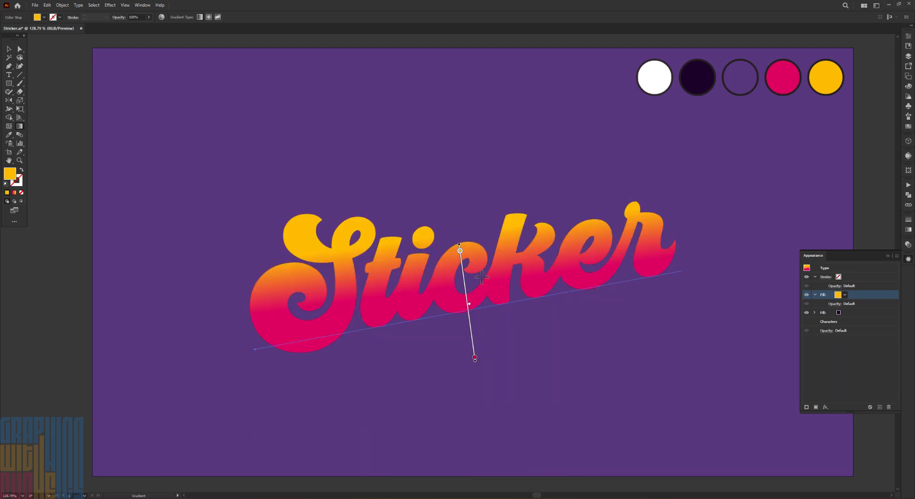
key(v)
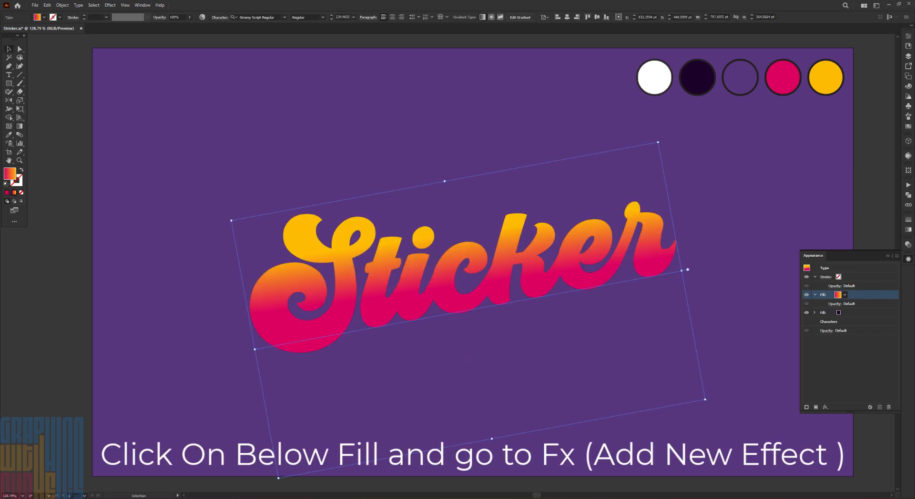
Add an Offset Path effect to the dark lower fill so it forms a wide outline around the letters
click(854, 313)
click(826, 406)
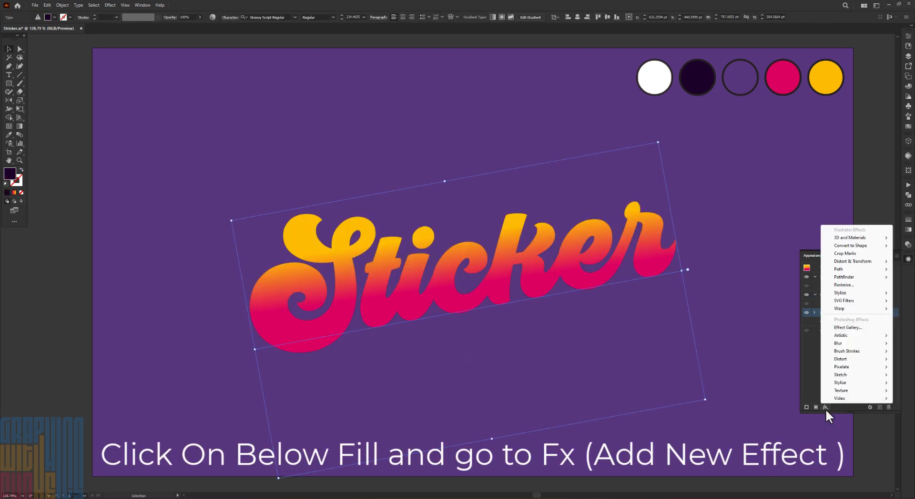
mouse_move(865, 270)
click(796, 268)
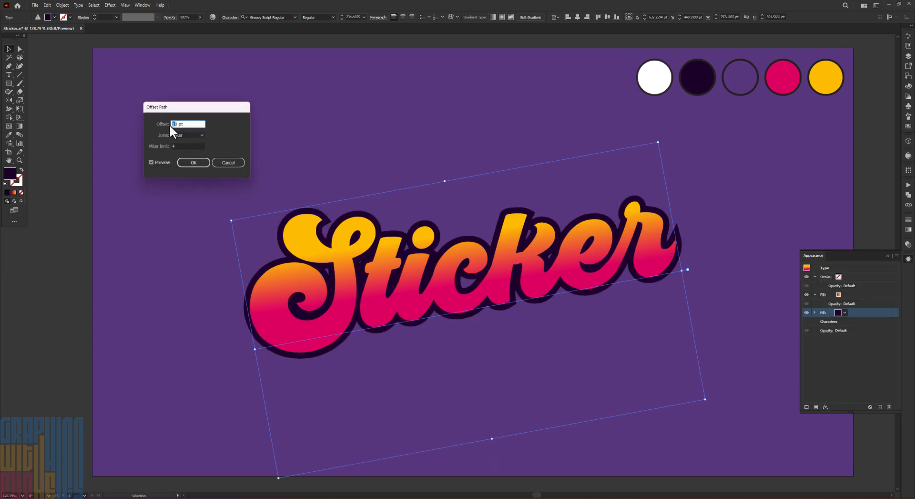
click(193, 162)
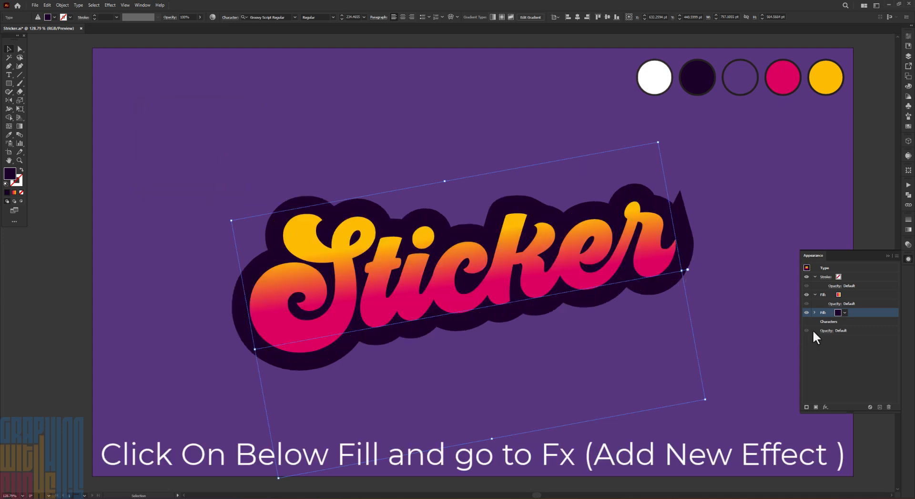
Start a Transform effect on the dark lower fill with a 3 pt horizontal and 3 pt vertical move
click(827, 406)
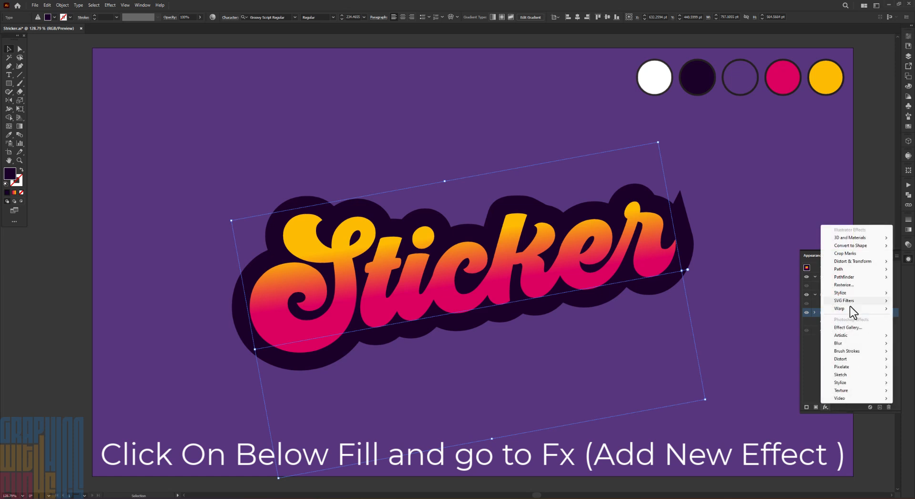
mouse_move(850, 263)
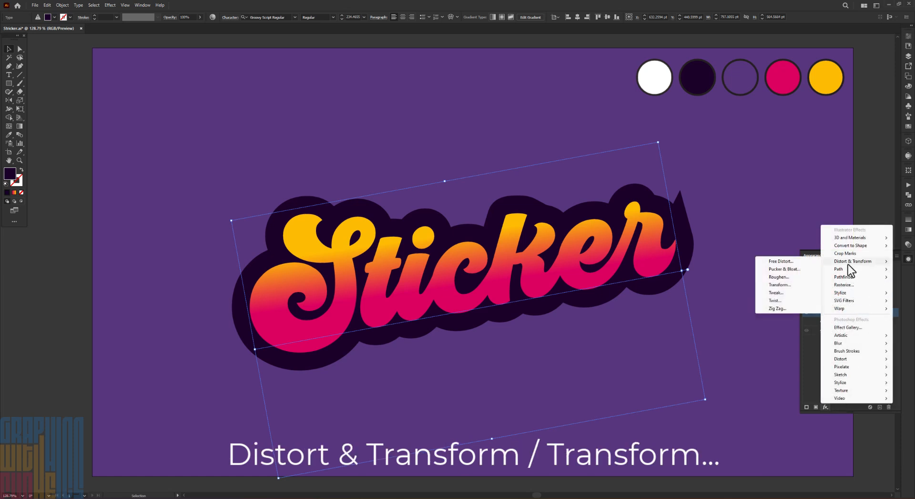
click(779, 285)
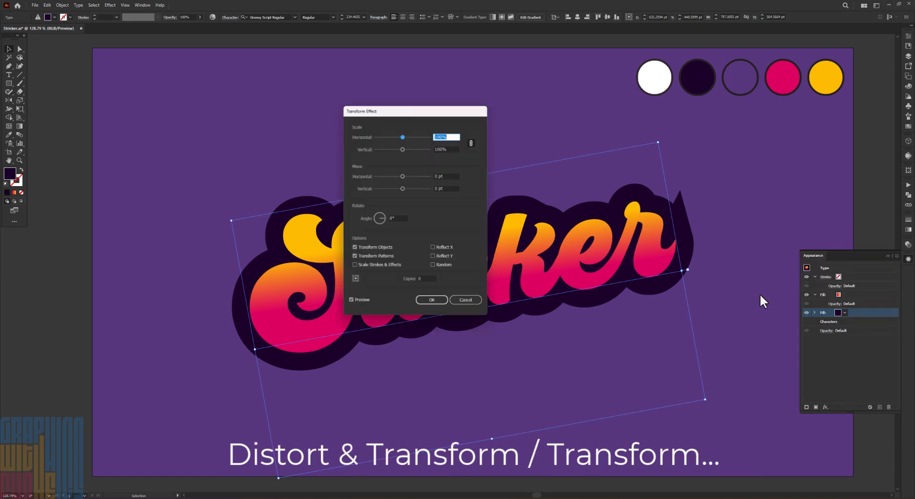
click(439, 175)
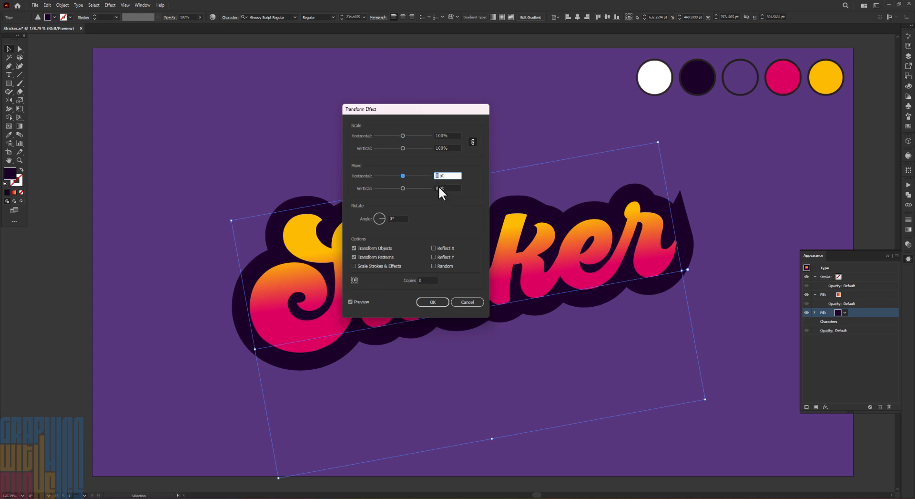
text(3)
key(Tab)
text(3)
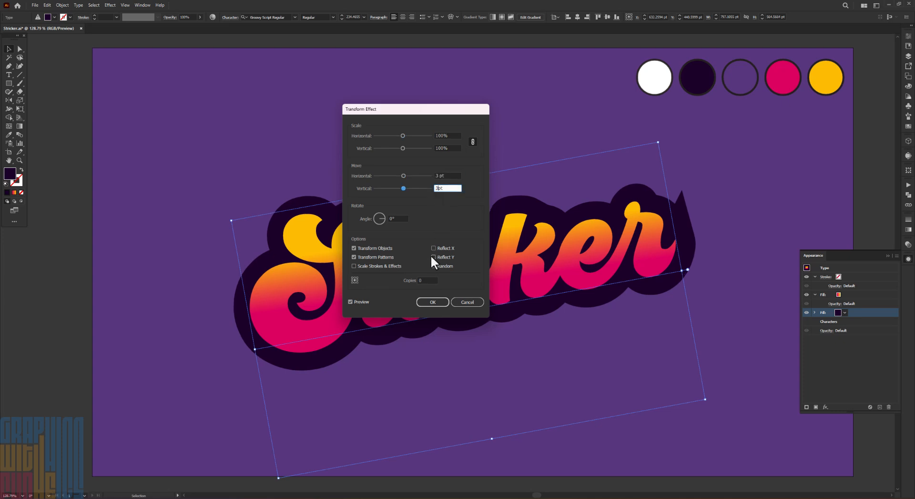
Raise the Transform effect's number of copies to 23 to extrude the dark shape
click(426, 280)
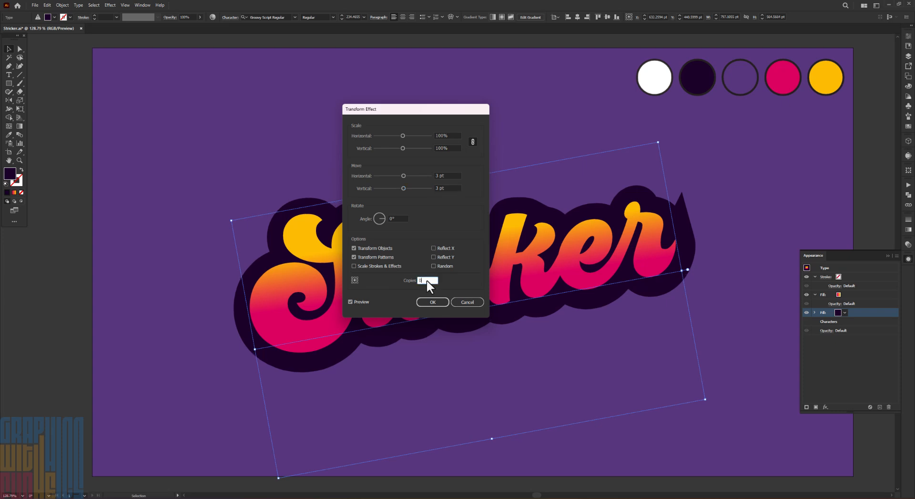
key(Up)
key(Up)
key(Up)
key(Up)
key(Up)
key(Up)
key(Up)
key(Up)
key(Up)
key(Up)
key(Up)
key(Up)
key(Up)
key(Up)
key(Up)
key(Up)
key(Up)
key(Up)
key(Up)
key(Up)
key(Up)
key(Up)
key(Up)
key(Up)
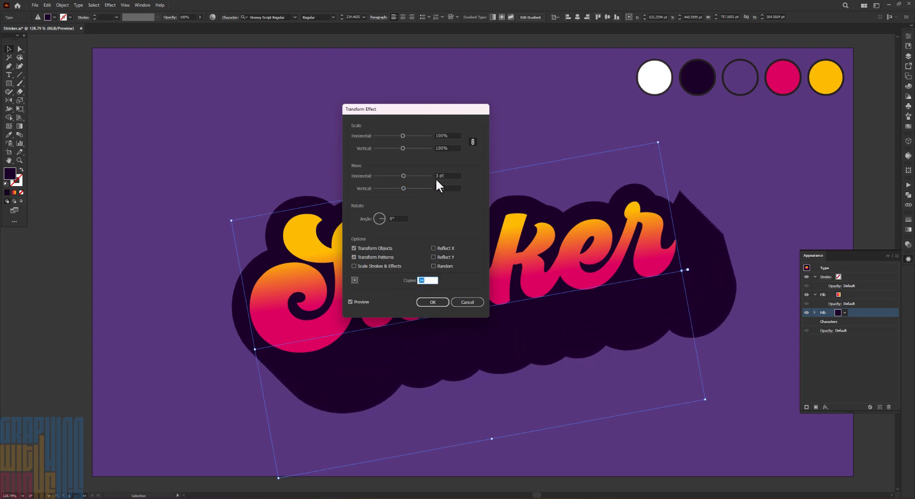
key(Down)
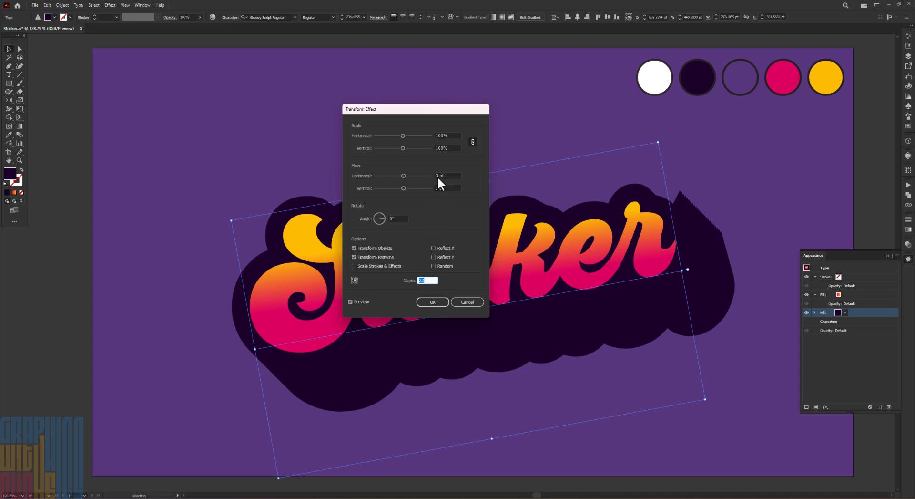
Reduce the Transform effect's horizontal and vertical move to 1 pt each
click(437, 176)
key(Down)
click(439, 188)
key(Down)
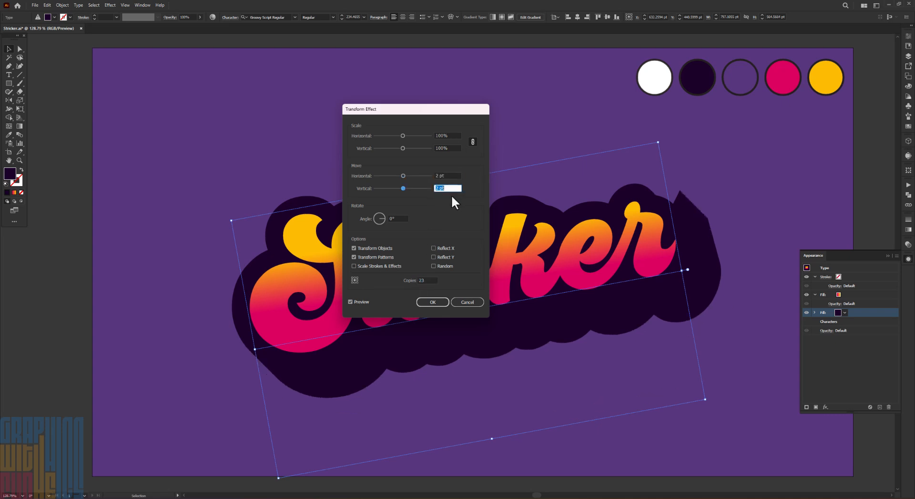
key(Down)
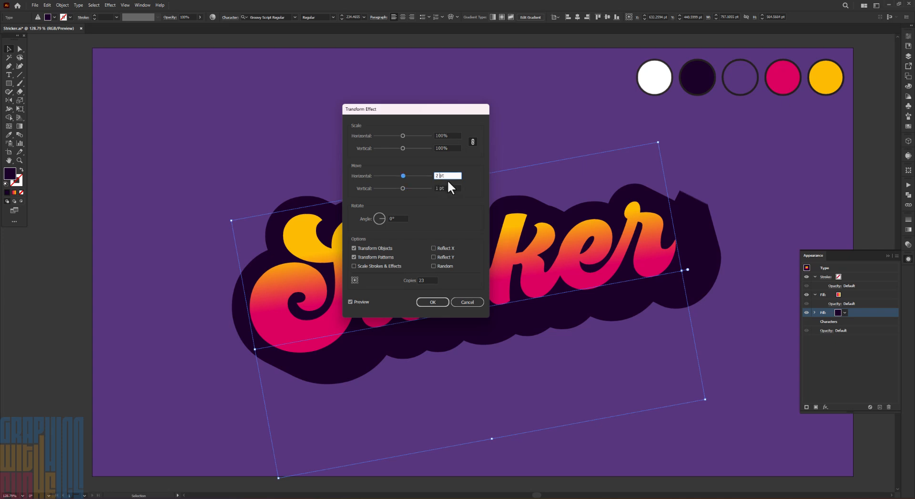
key(Down)
Set the Transform effect's copies to 43 and apply the effect
click(434, 281)
key(Up)
key(Up)
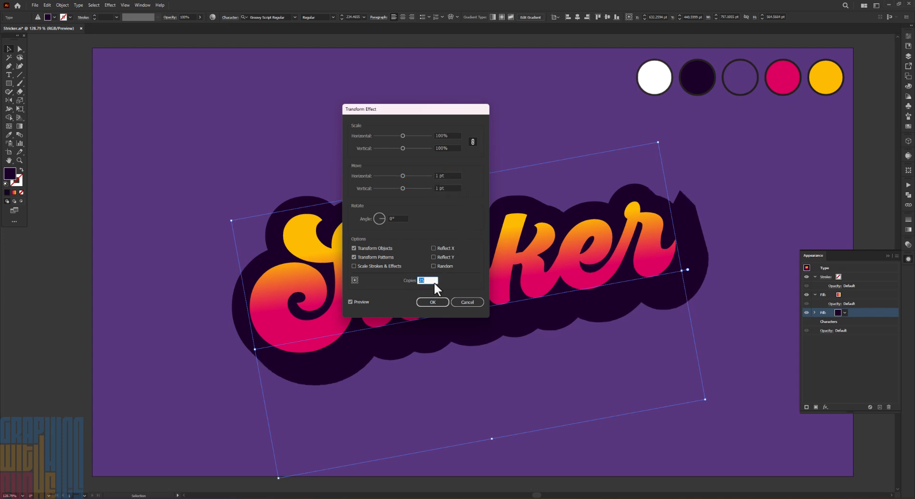
key(Up)
key(Up)
key(Up)
key(Up)
key(Up)
key(Up)
key(Up)
key(Up)
key(Up)
key(Up)
key(Up)
key(Up)
key(Up)
key(Up)
key(Up)
key(Up)
key(Up)
key(Up)
click(433, 301)
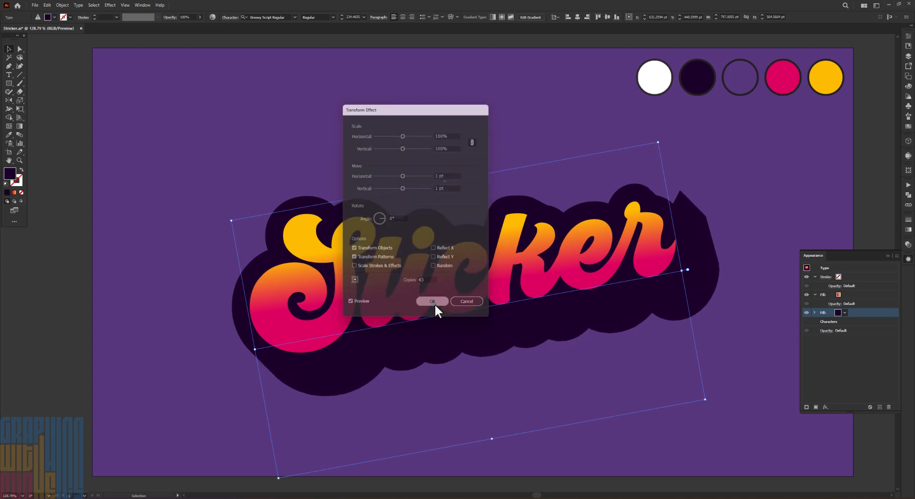
Add a second Transform effect to the dark lower fill, moving it 16 pt horizontally and slightly downward
click(825, 407)
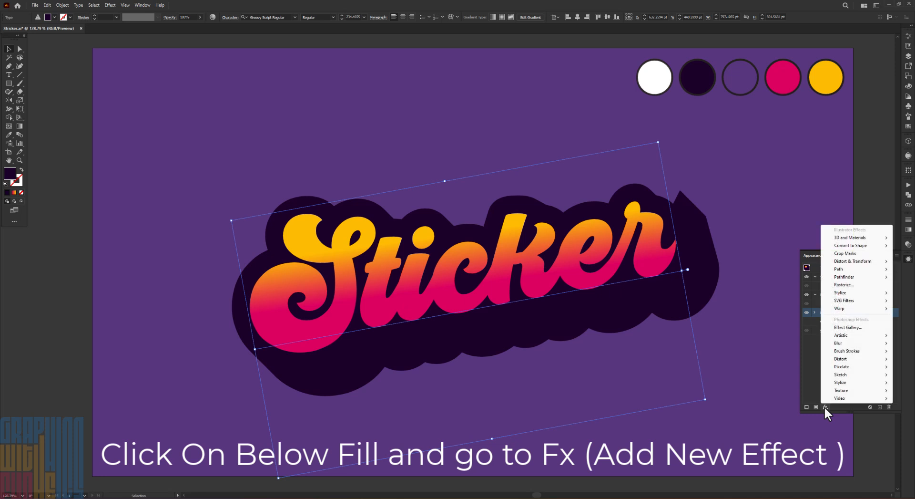
mouse_move(855, 262)
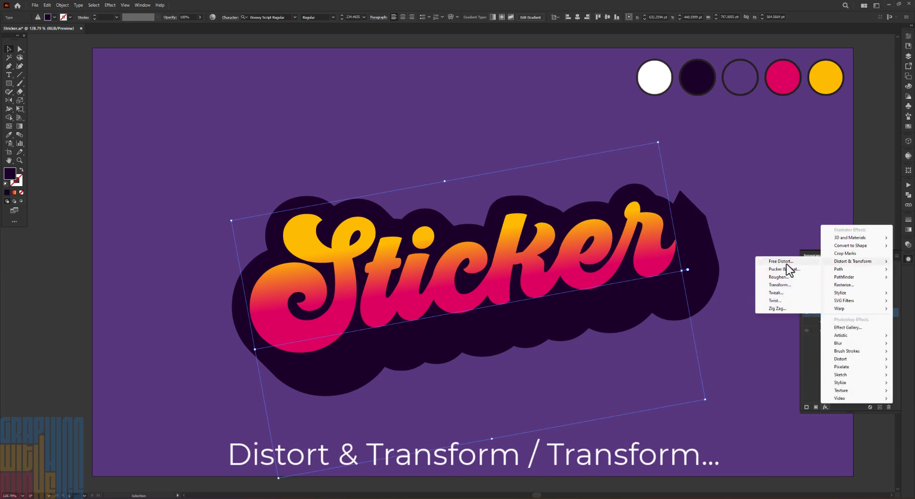
click(784, 285)
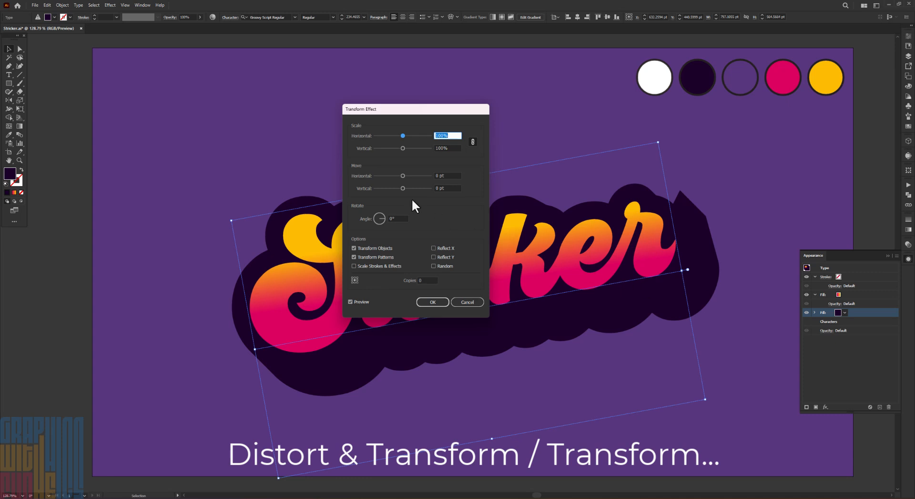
mouse_move(402, 175)
mouse_down()
mouse_move(407, 186)
mouse_move(407, 175)
mouse_up()
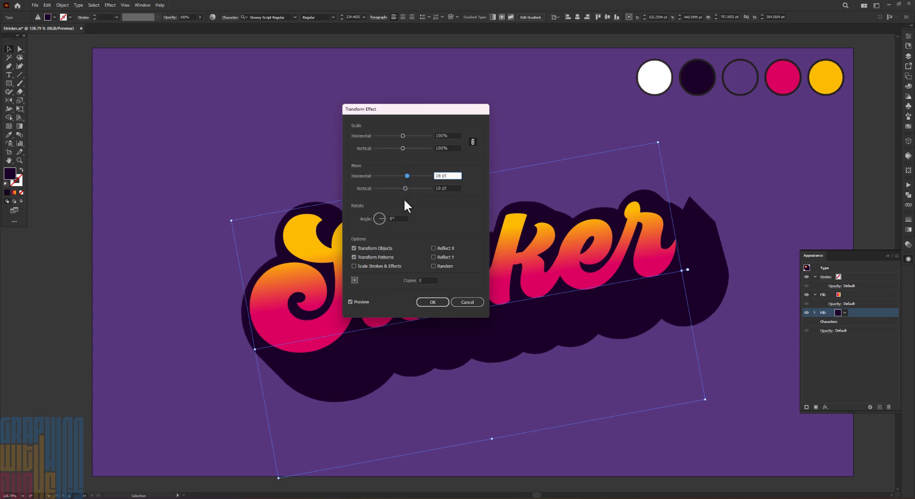
click(405, 187)
click(434, 302)
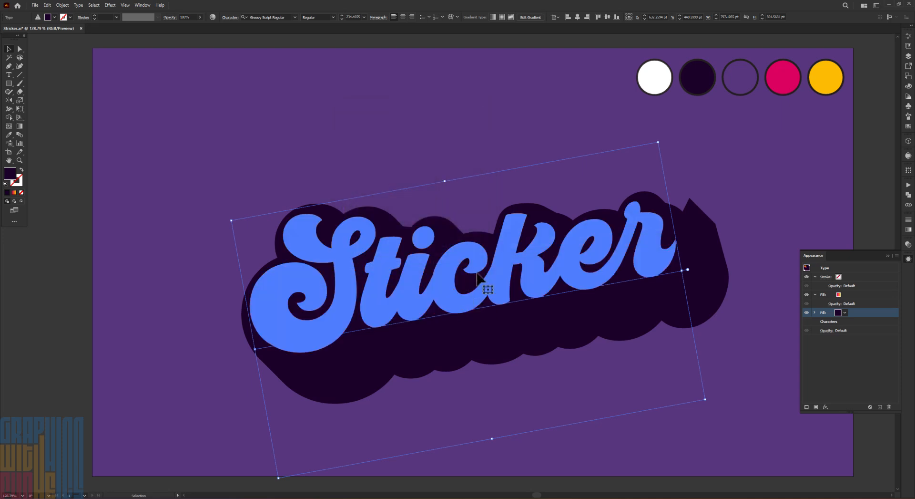
Try replacing the word Sticker with "Good!" in the styled text, and undo the replacement
click(268, 193)
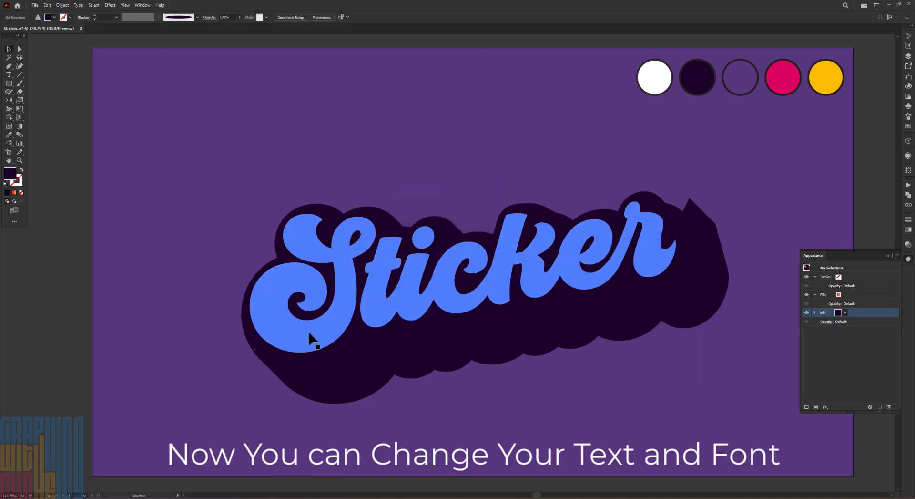
click(338, 298)
double_click(336, 300)
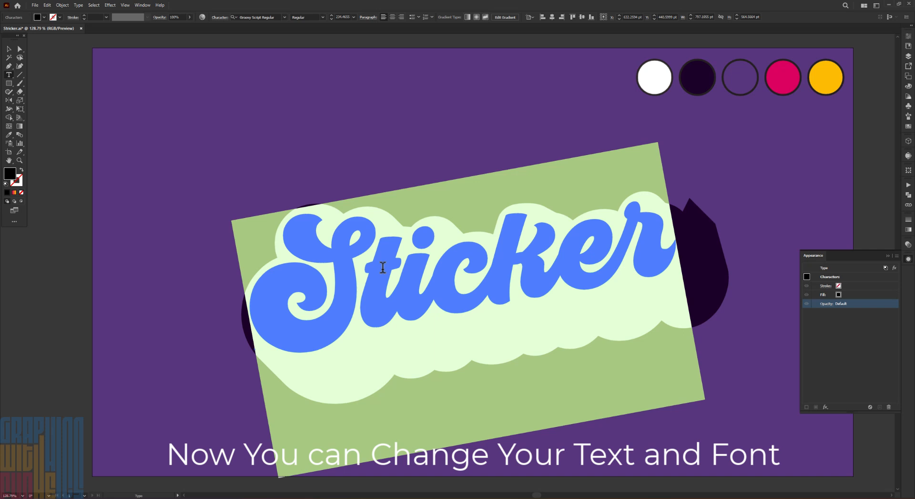
text(Good)
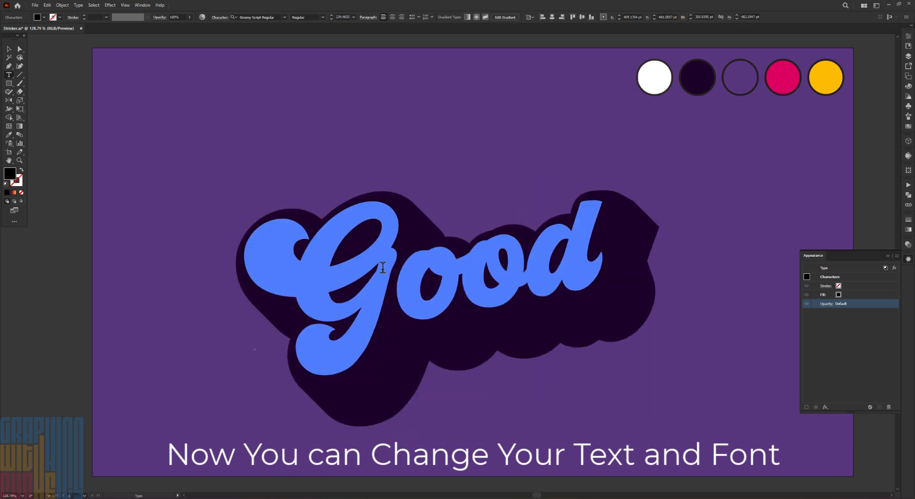
text(!)
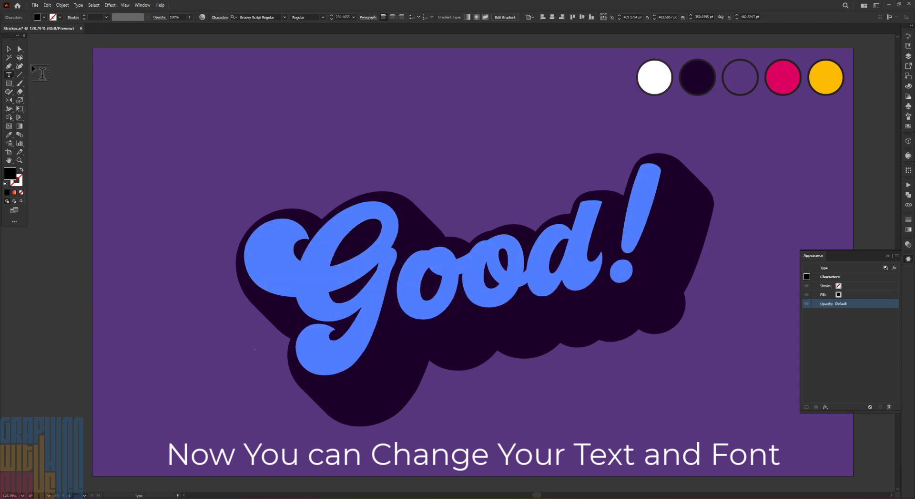
click(9, 49)
key(ctrl+z)
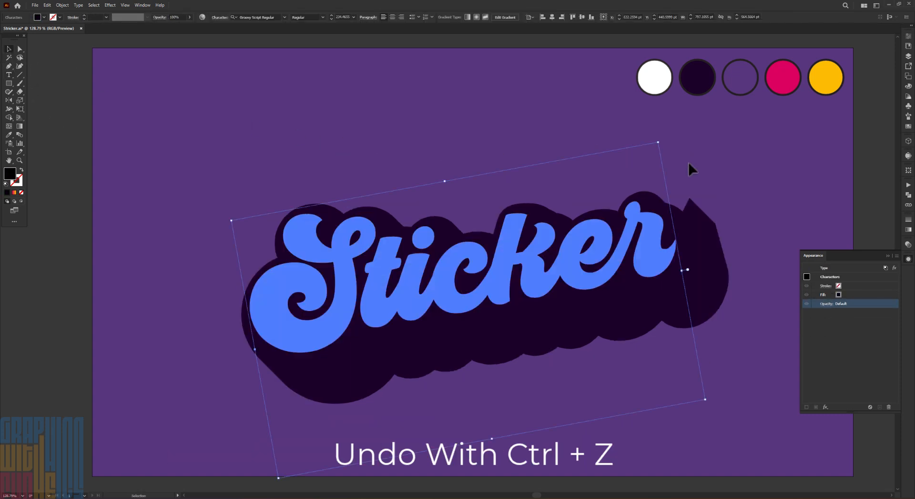
Copy the styled Sticker text and paste the duplicate in place
right_click(484, 256)
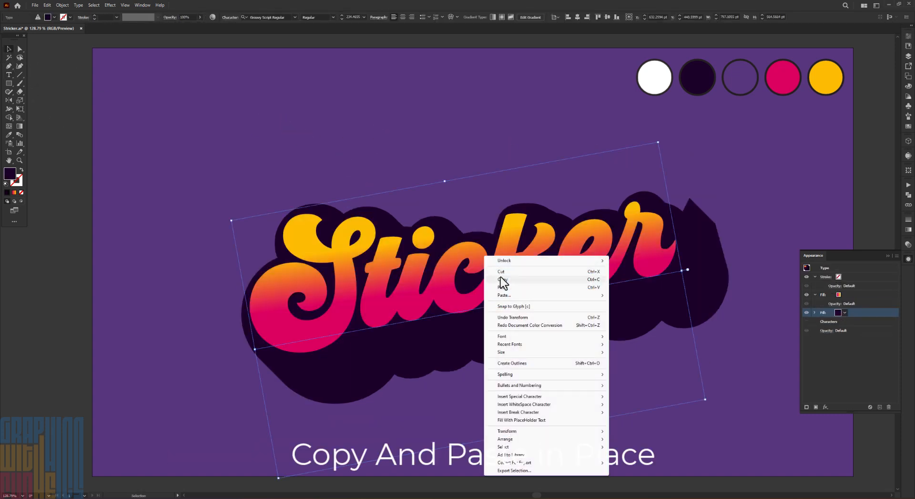
click(500, 278)
right_click(492, 244)
mouse_move(572, 281)
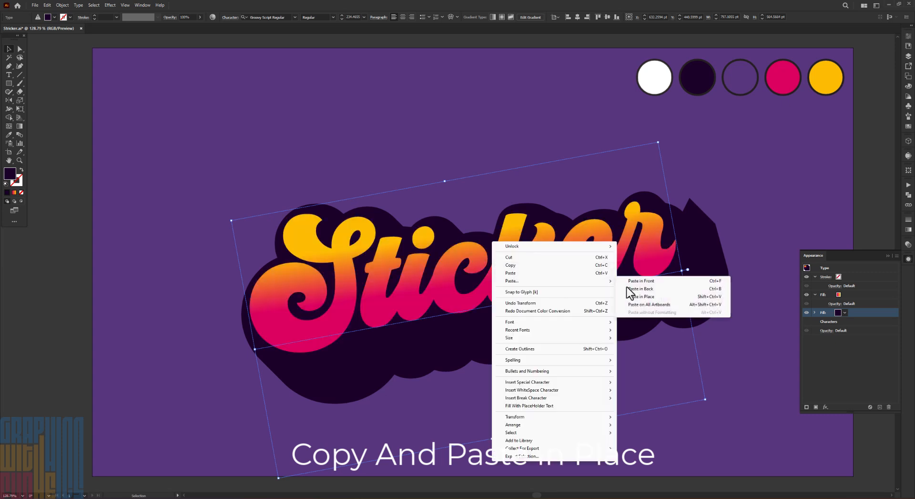
click(666, 296)
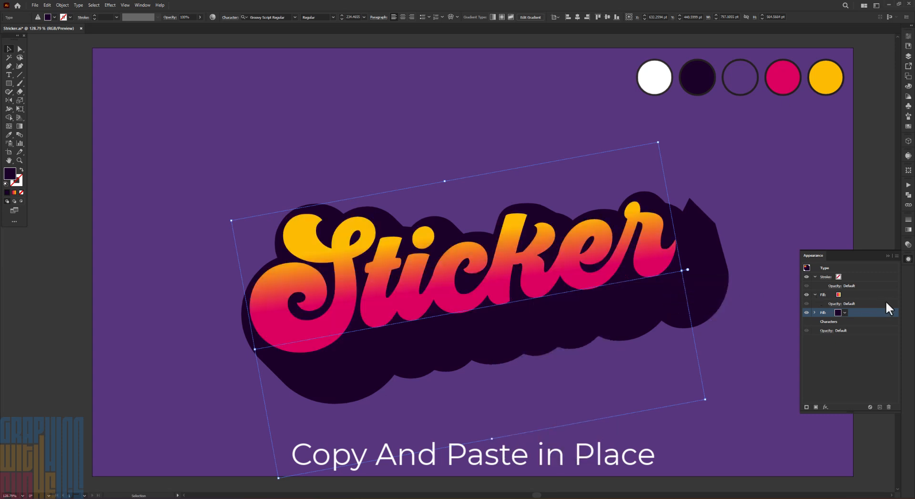
Remove the dark fill and the gradient fill from the pasted text copy and color its characters white
click(888, 405)
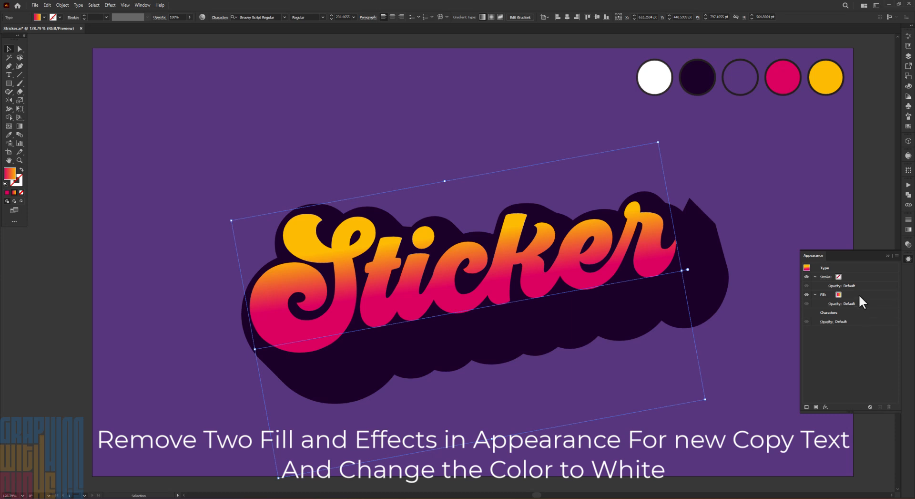
click(859, 294)
click(889, 406)
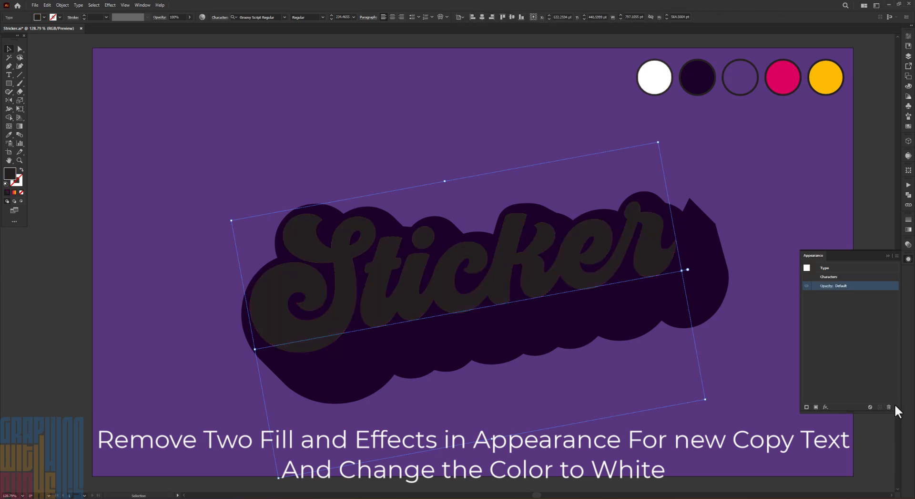
double_click(9, 173)
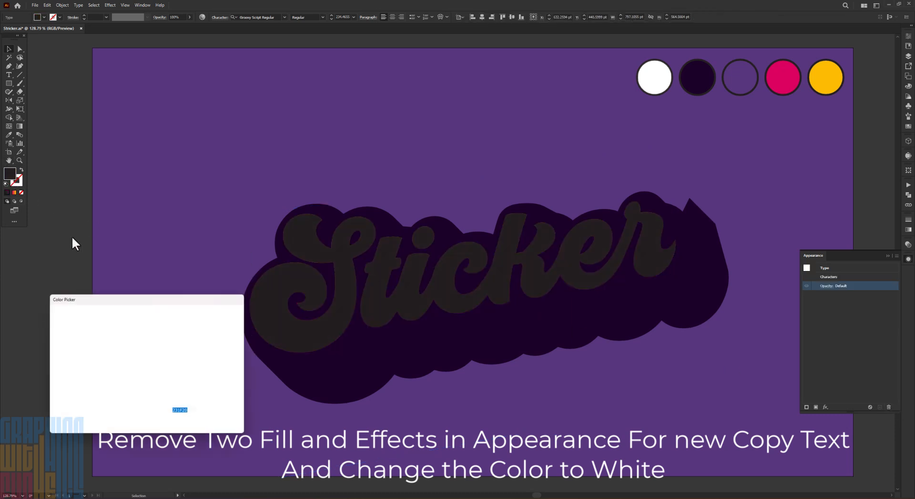
drag(101, 330, 50, 312)
click(221, 325)
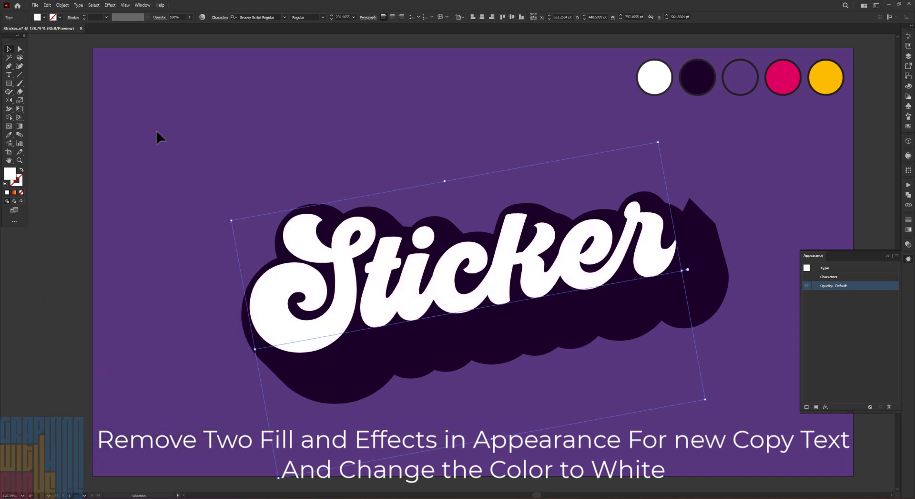
Convert the white text copy to outlines and unite its overlapping letters with Pathfinder
right_click(345, 255)
click(373, 362)
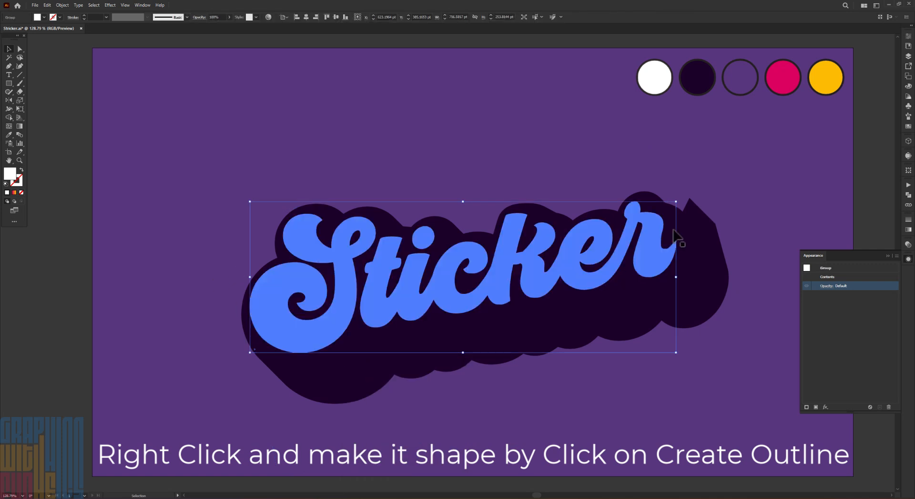
click(908, 195)
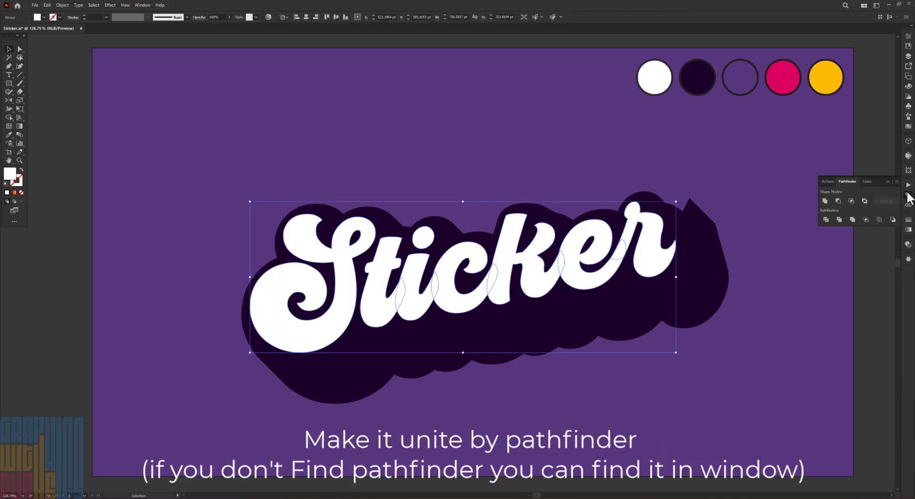
click(825, 201)
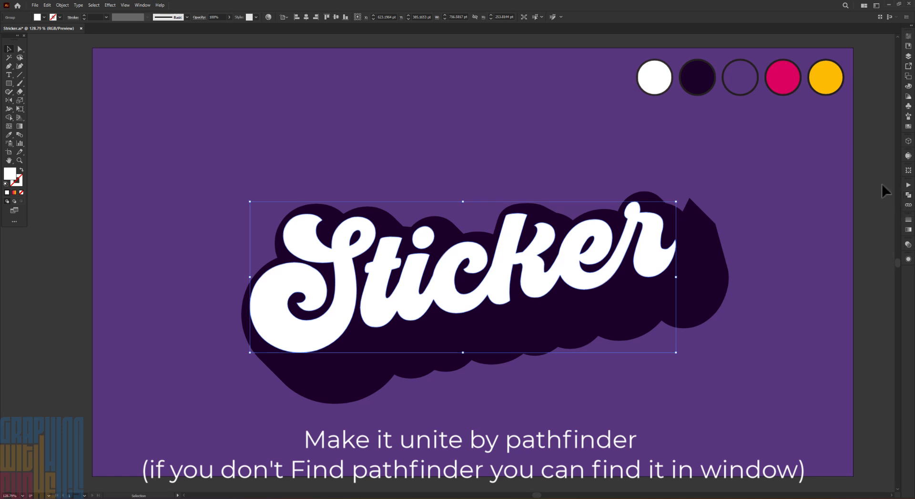
Copy the united white lettering and paste the duplicate in place
right_click(345, 290)
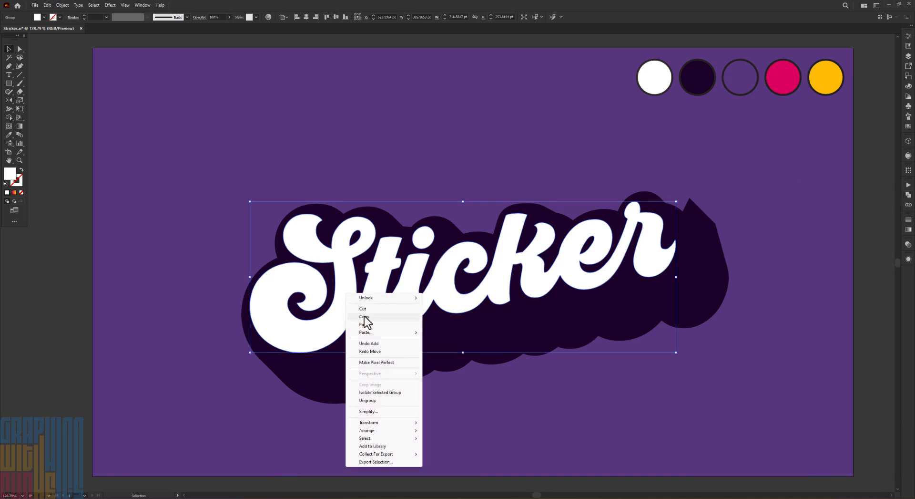
click(361, 299)
right_click(361, 299)
right_click(351, 297)
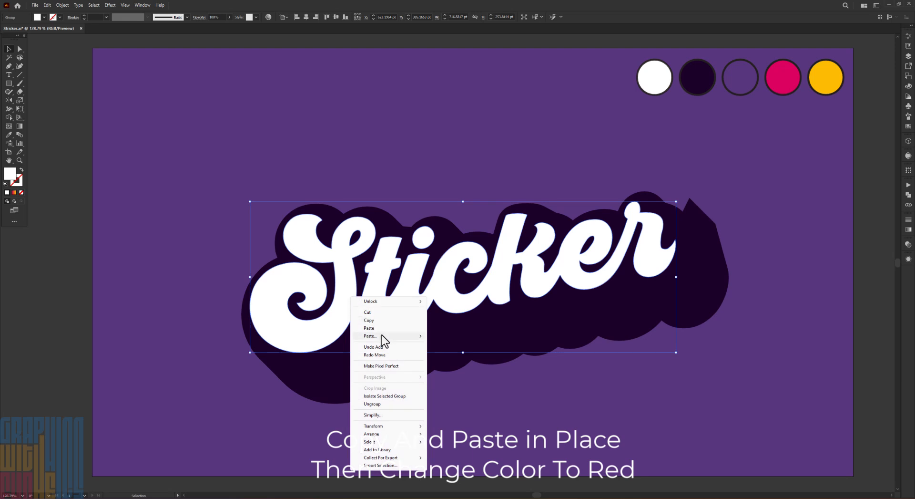
mouse_move(381, 335)
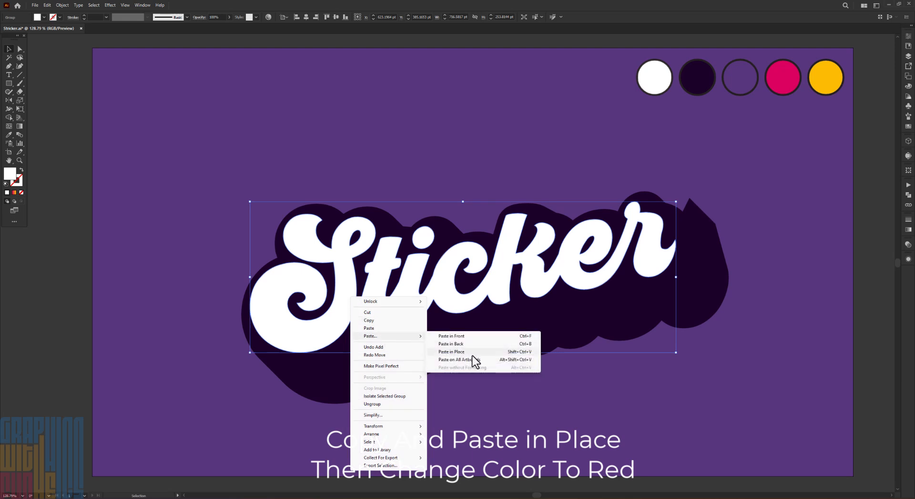
click(472, 352)
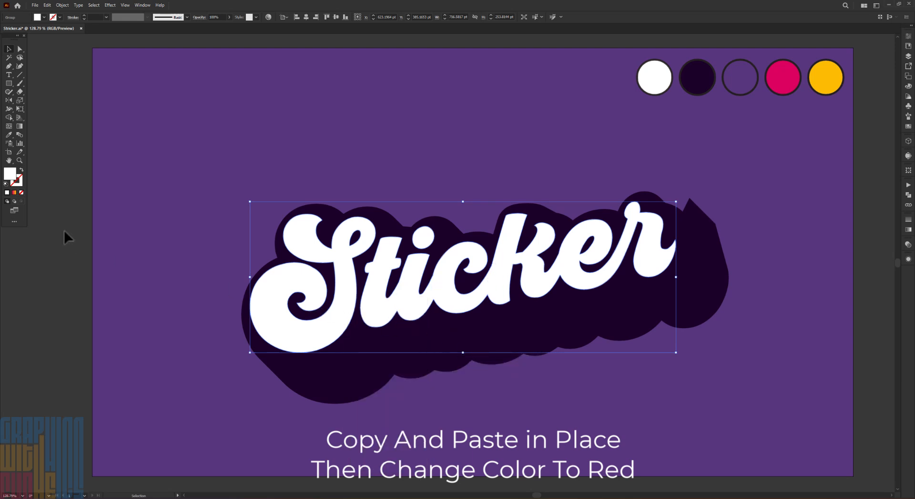
Color the new lettering duplicate bright red and shift it slightly down and to the right
double_click(10, 173)
drag(134, 335, 147, 321)
click(236, 326)
drag(342, 318, 344, 324)
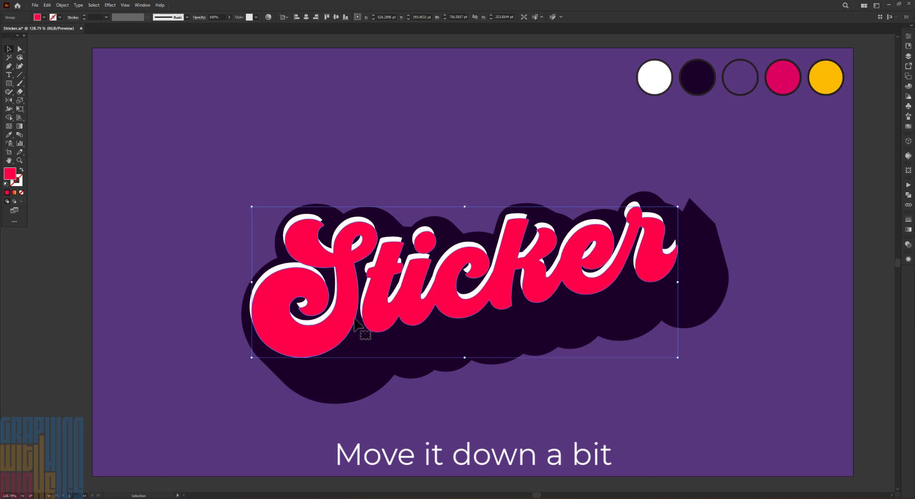
Select the white lettering behind the red copy and bring it to the front
click(280, 266)
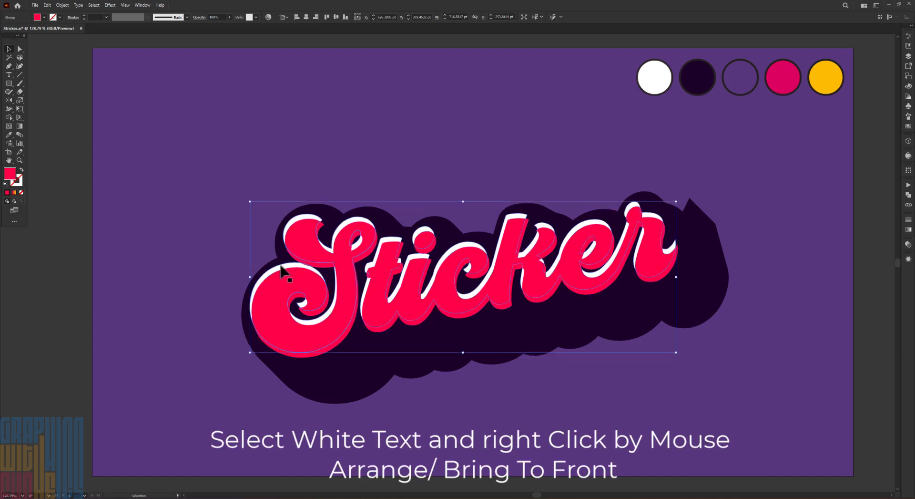
right_click(282, 267)
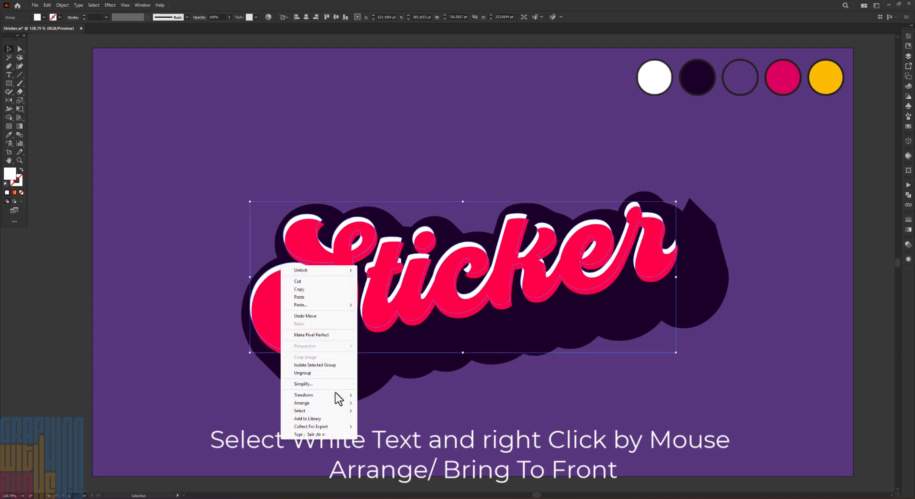
mouse_move(336, 402)
click(388, 402)
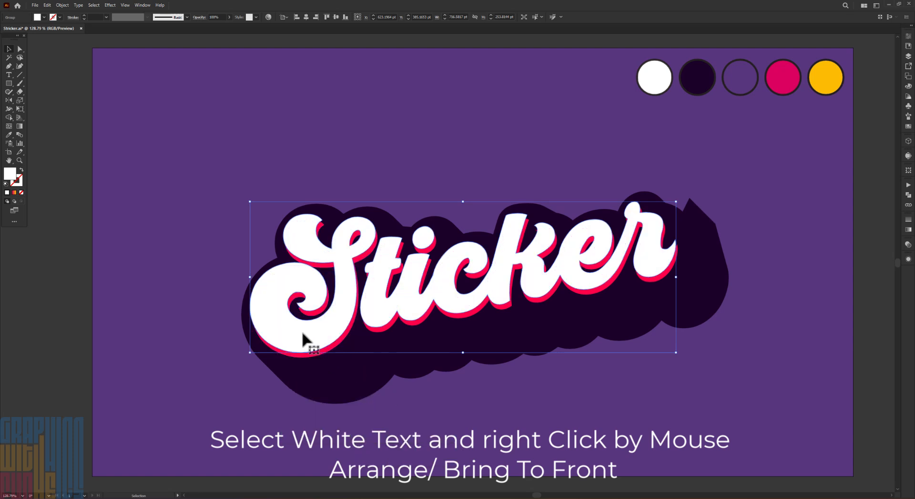
Apply an Offset Path of 4 pt with miter joins to the white lettering
click(61, 7)
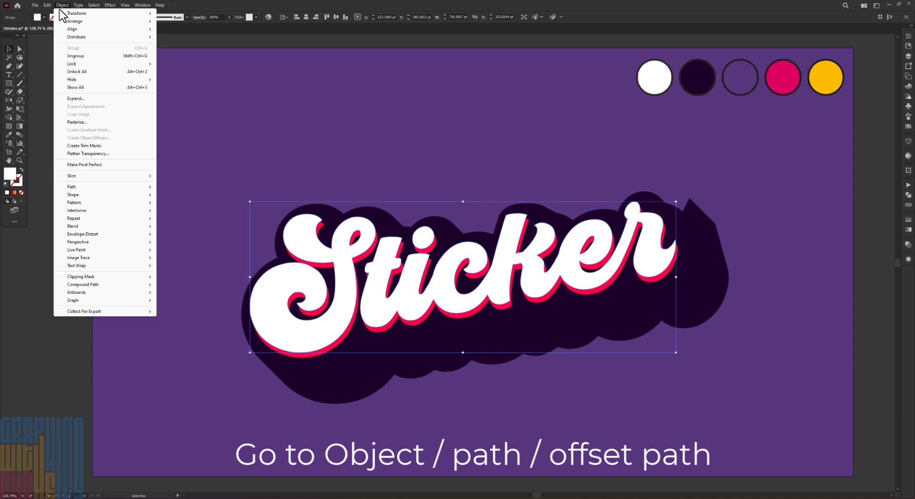
mouse_move(93, 188)
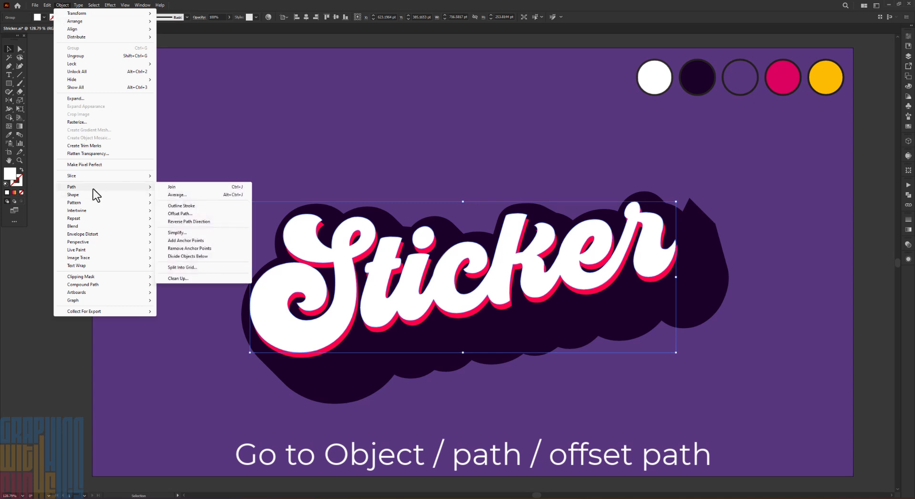
click(180, 213)
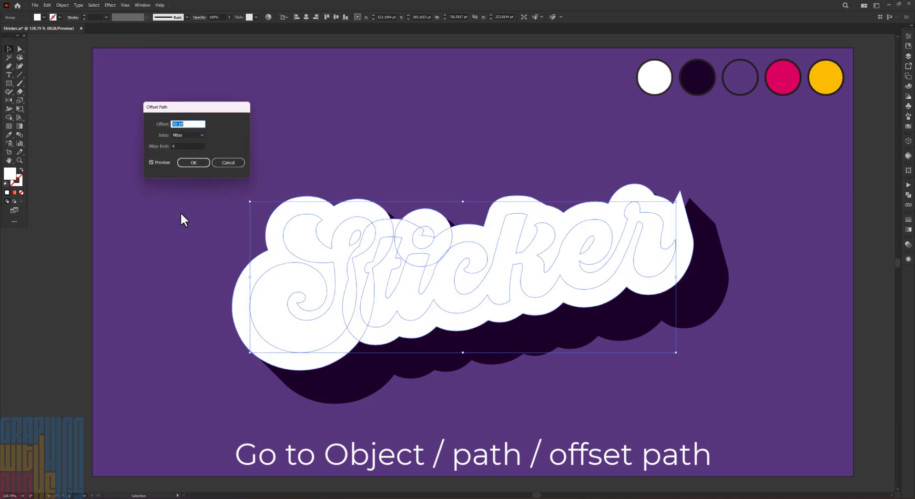
text(8)
key(Down)
key(Down)
key(Down)
key(Down)
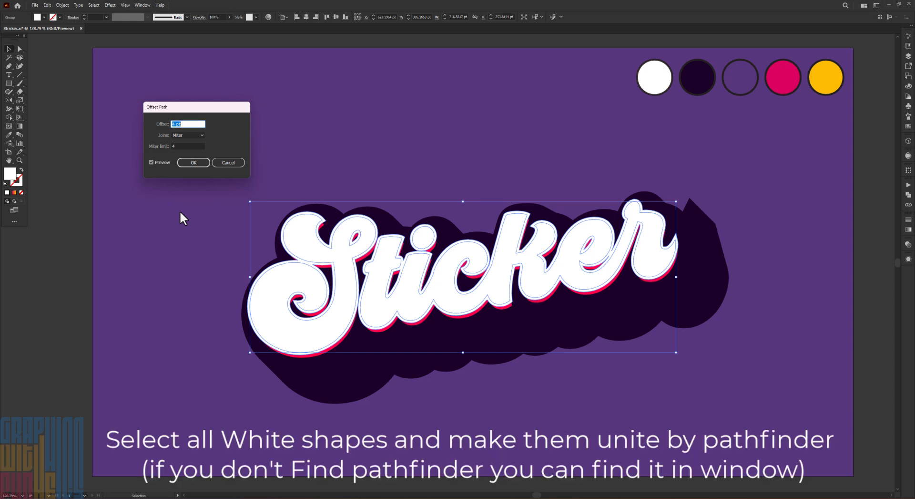
click(191, 162)
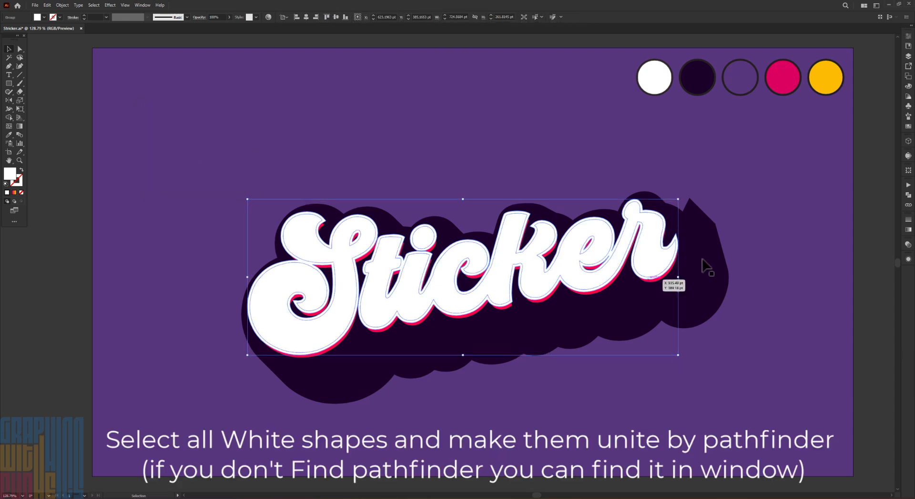
Unite the white lettering with its offset shapes and make the result a compound path
click(908, 195)
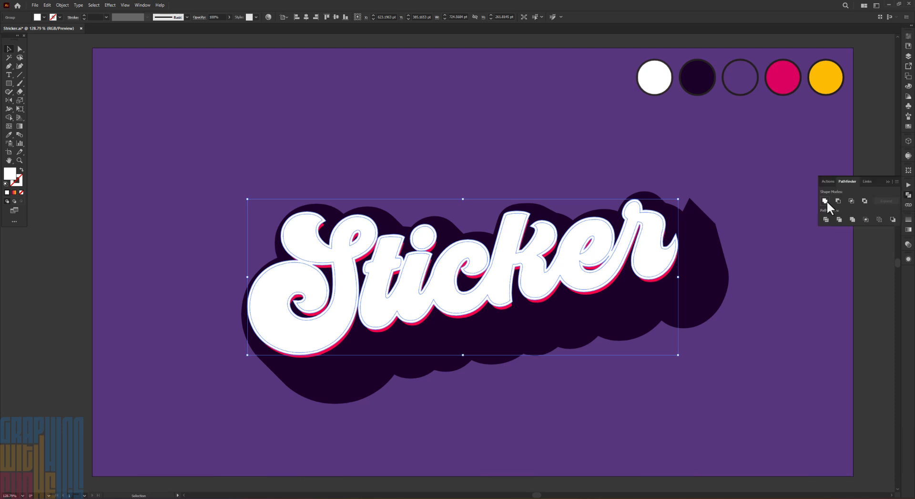
click(825, 200)
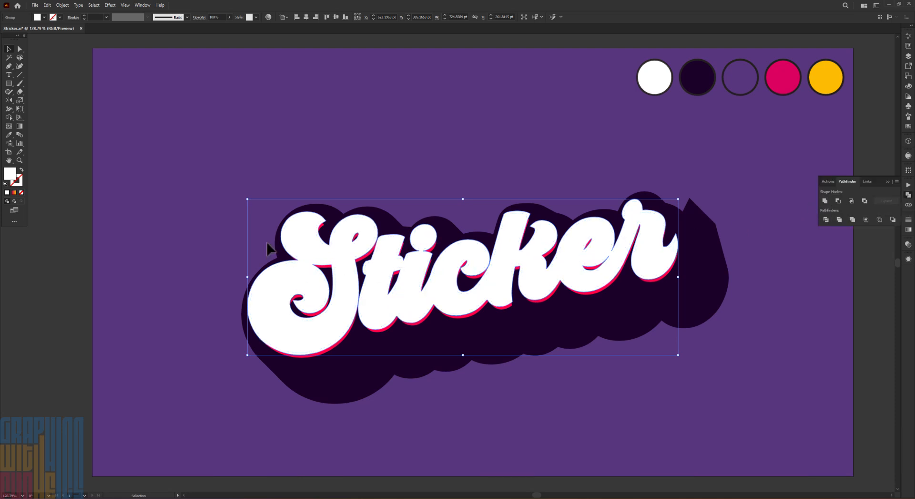
click(61, 6)
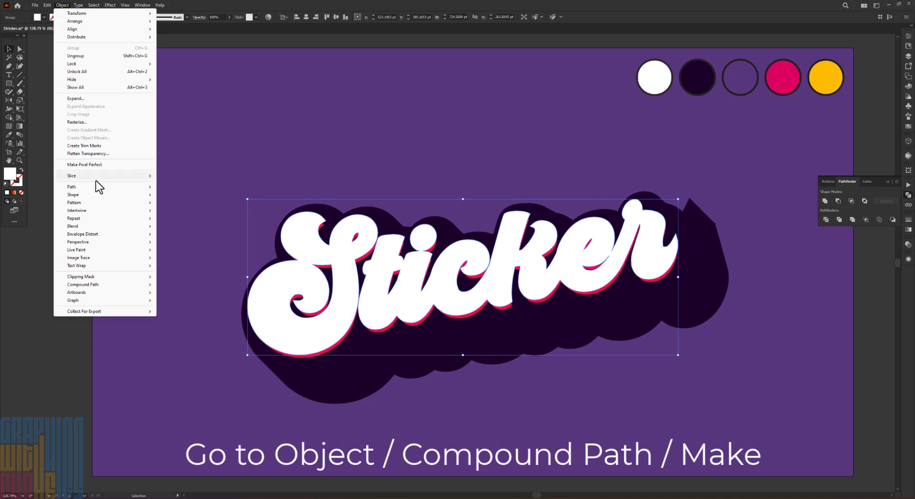
mouse_move(99, 284)
click(164, 284)
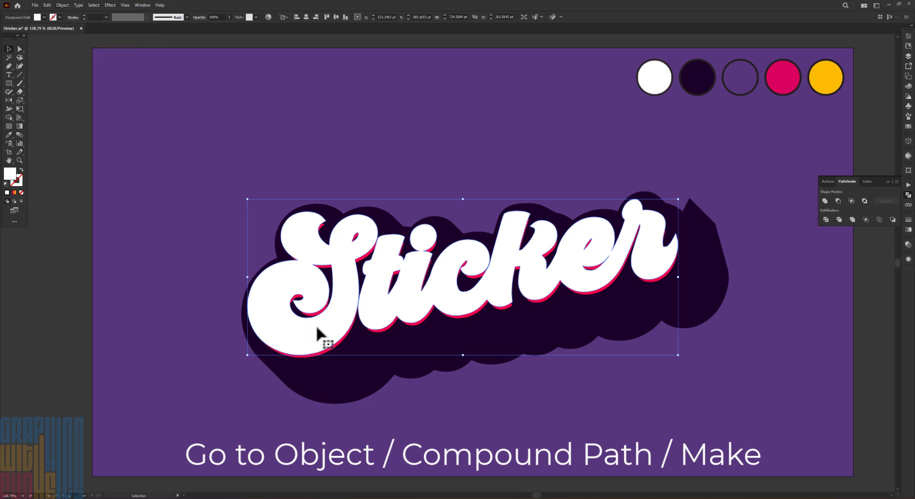
Make the red lettering a compound path and deselect it
click(337, 353)
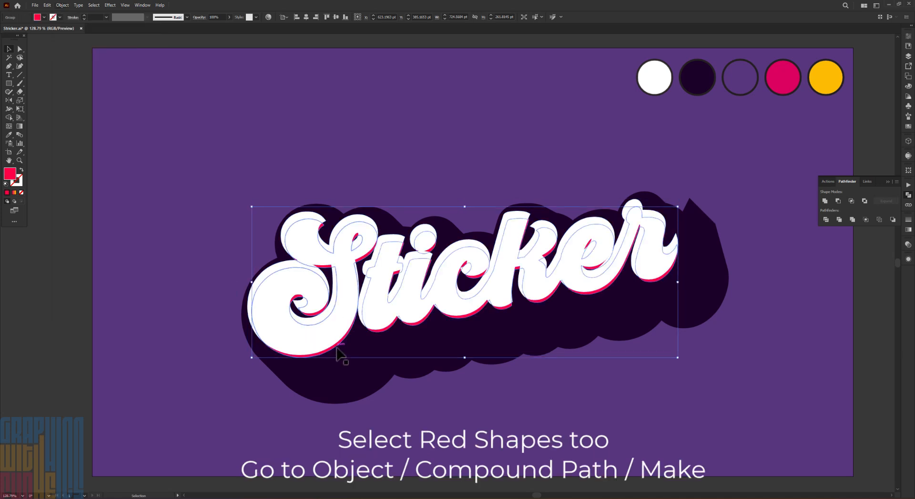
click(62, 5)
mouse_move(131, 286)
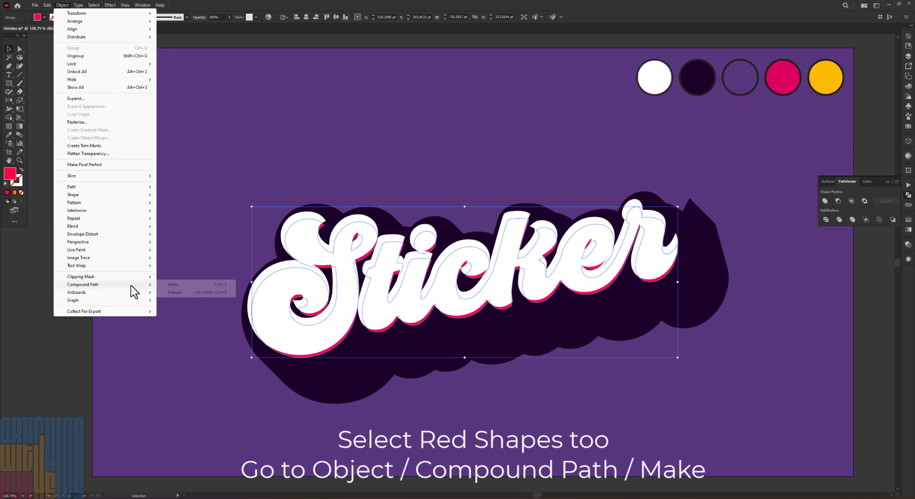
click(174, 285)
click(426, 442)
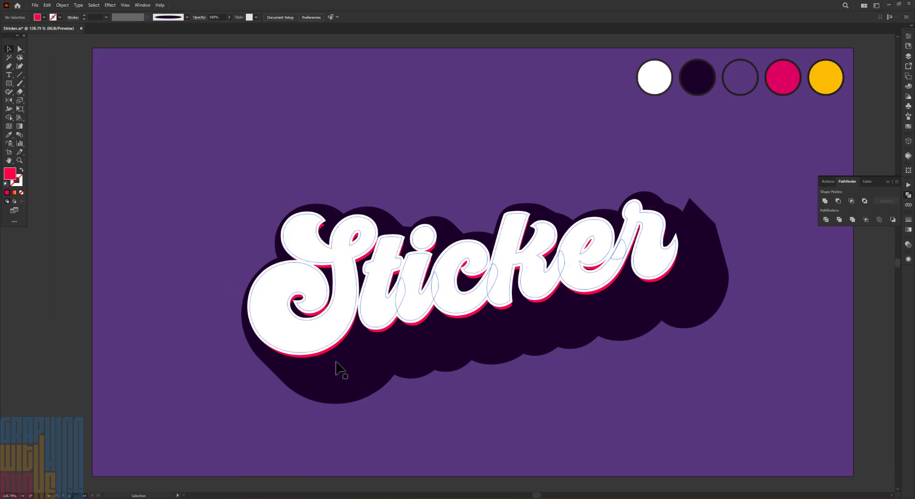
Subtract the white lettering from the red lettering with the Minus Front shape mode
click(321, 353)
shift+click(307, 341)
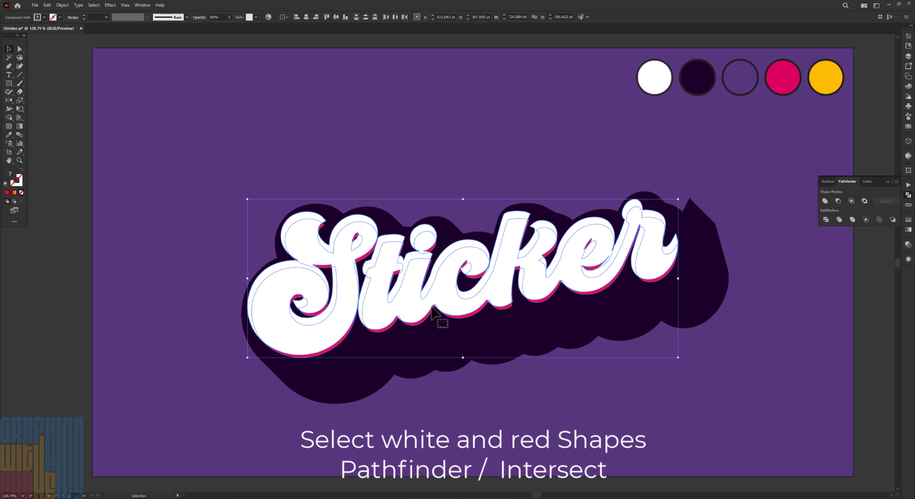
click(840, 200)
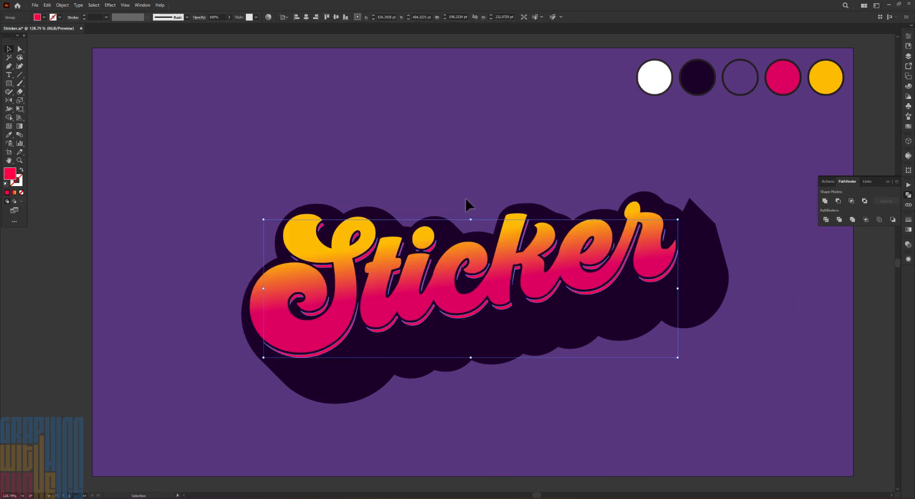
Fill the remaining red slivers beneath the letters with purple #59367C
double_click(9, 175)
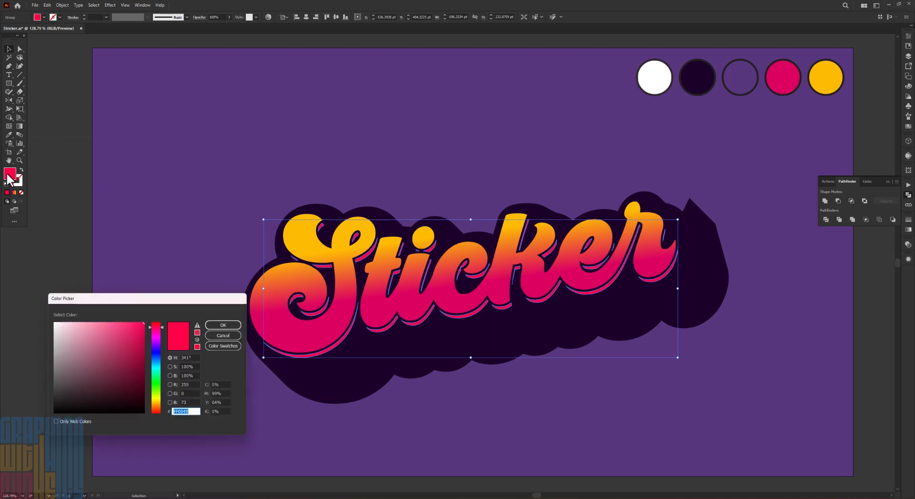
text(59367C)
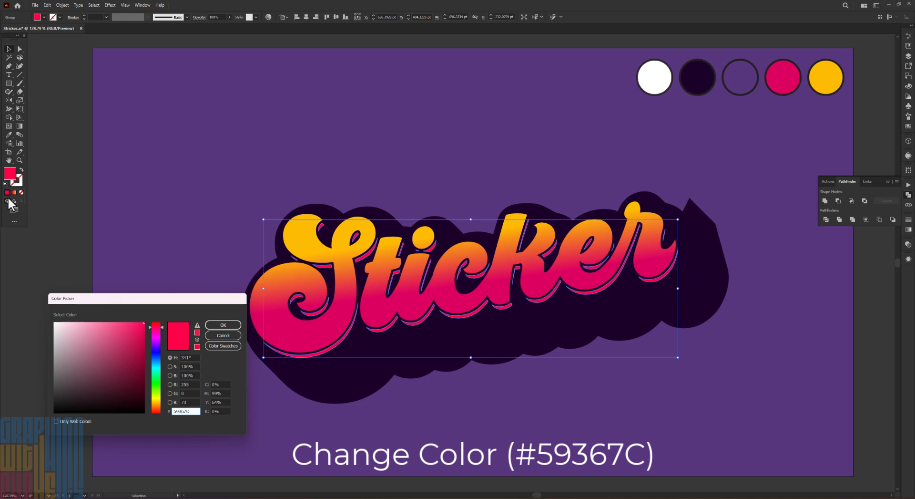
click(223, 324)
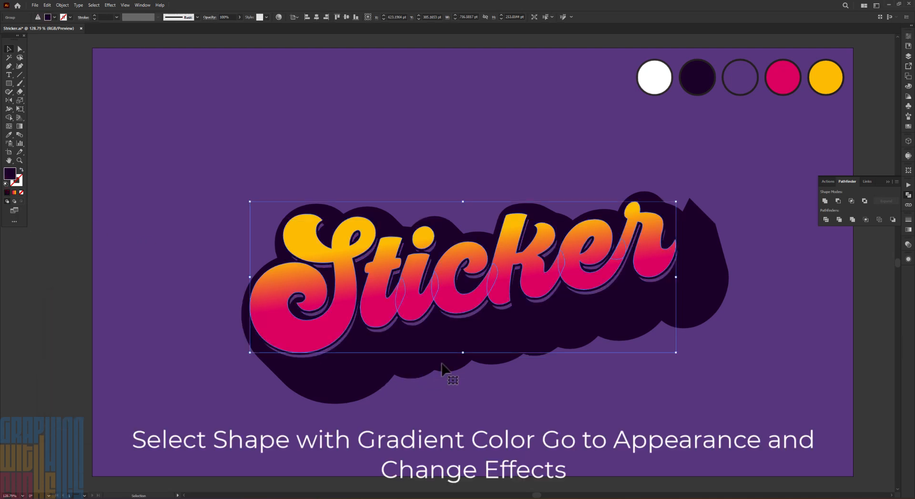
Hide the dark fill's second Transform effect on the gradient lettering and reduce its Offset Path distance for a tighter backing
click(908, 259)
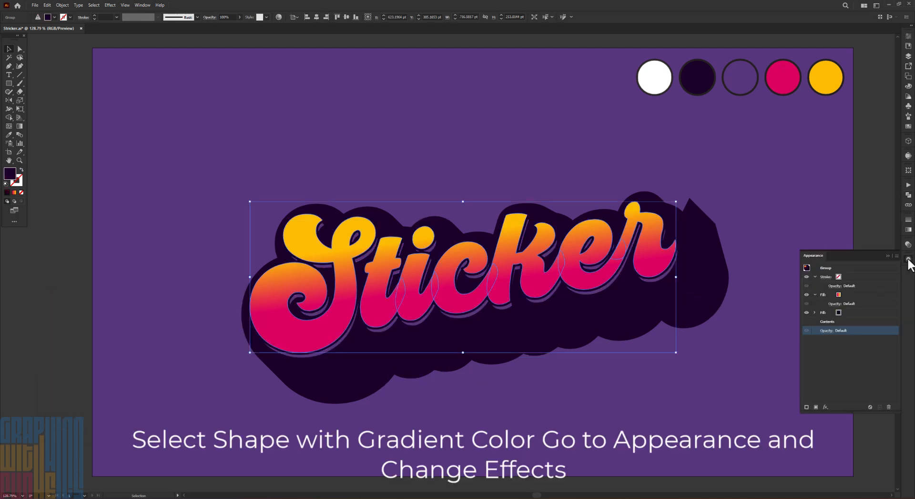
click(815, 313)
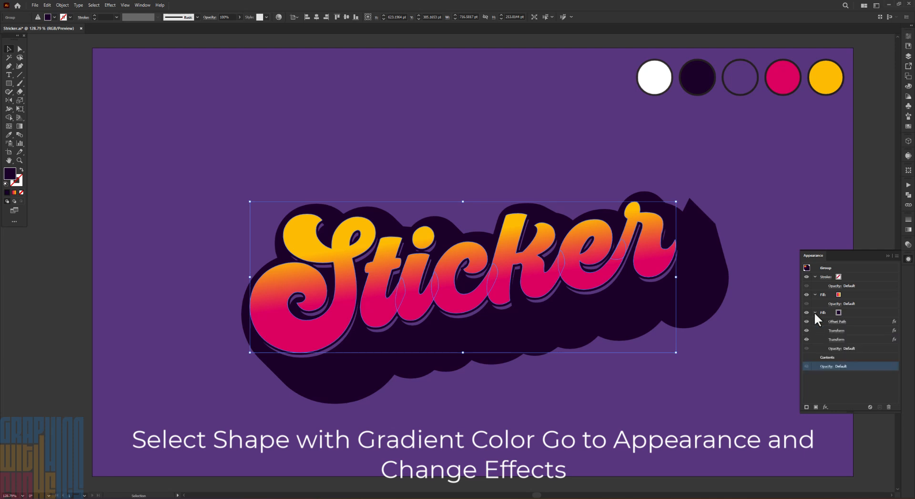
click(806, 338)
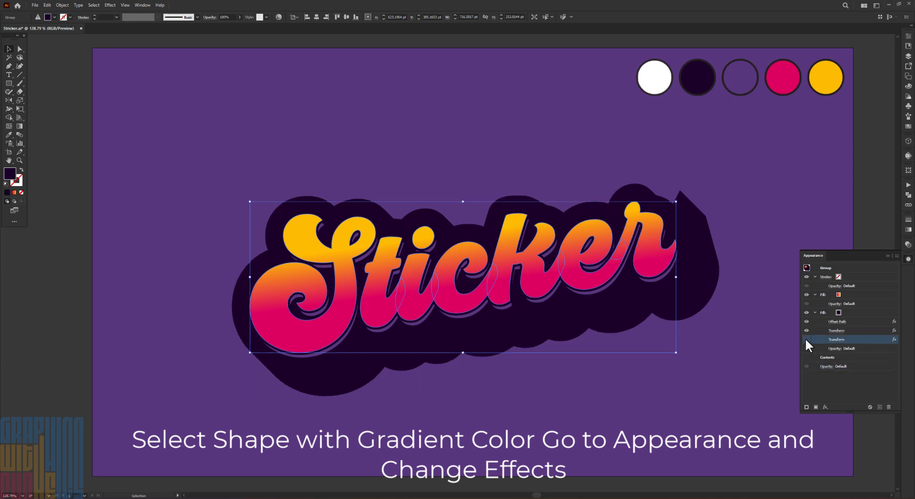
click(839, 321)
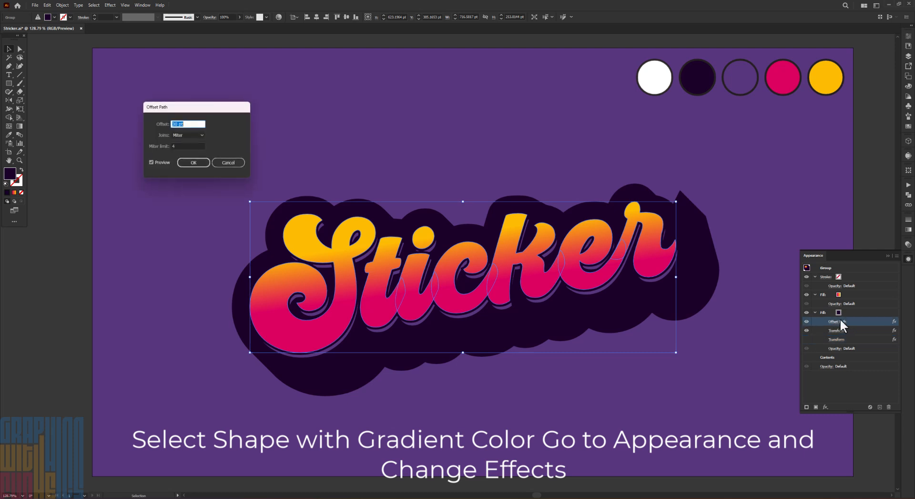
key(Down)
key(Down)
key(Down)
key(Down)
key(Down)
key(Down)
key(Down)
key(Down)
key(Down)
key(Down)
key(Down)
key(Down)
key(Down)
key(Down)
key(Down)
key(Down)
key(Down)
key(Down)
key(Down)
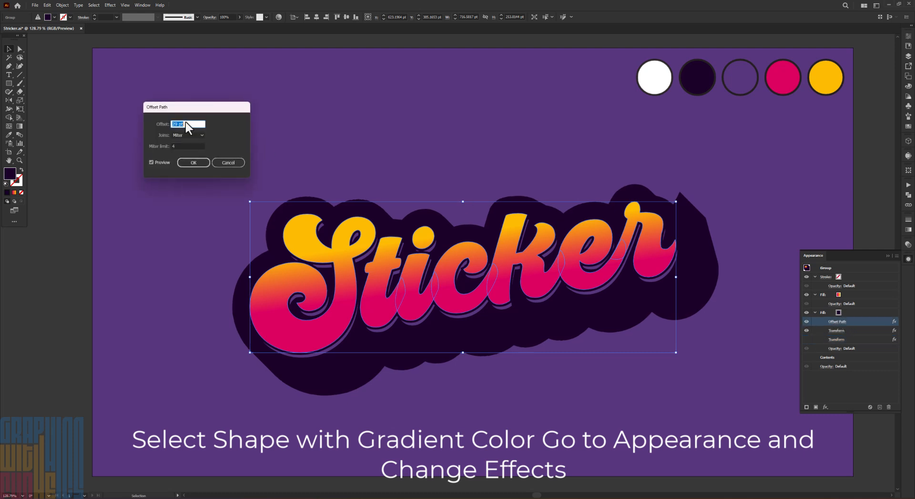
key(Down)
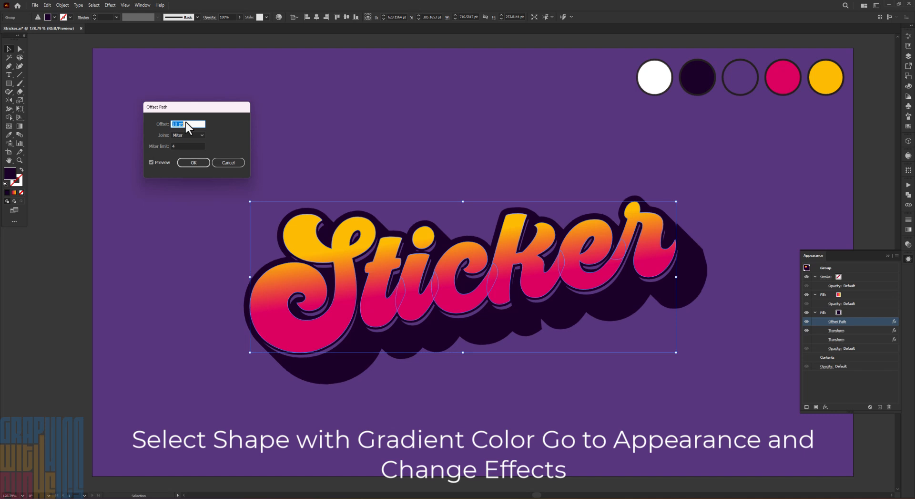
click(195, 165)
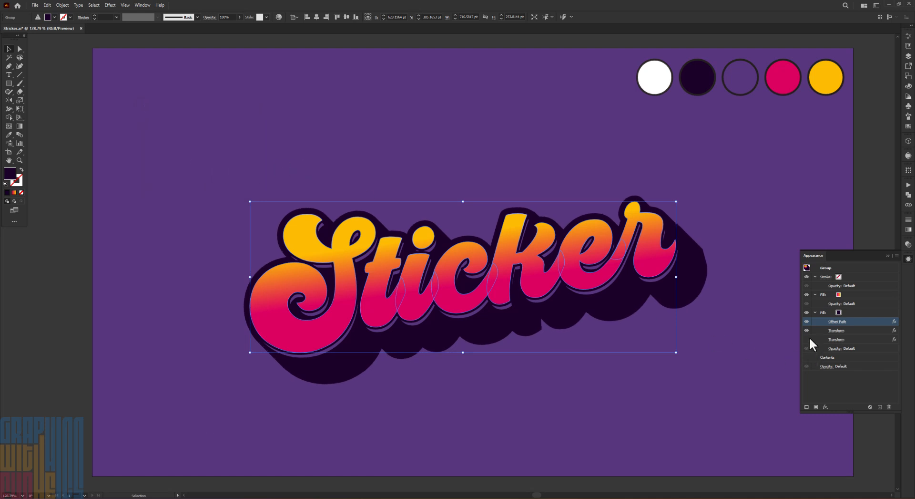
Delete the hidden second Transform effect from the dark fill and deselect the lettering
click(859, 340)
click(890, 405)
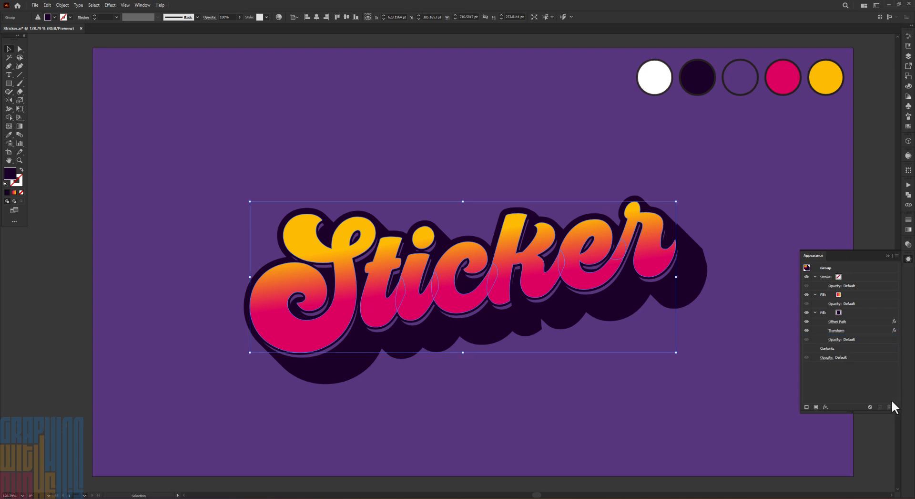
click(888, 256)
click(763, 246)
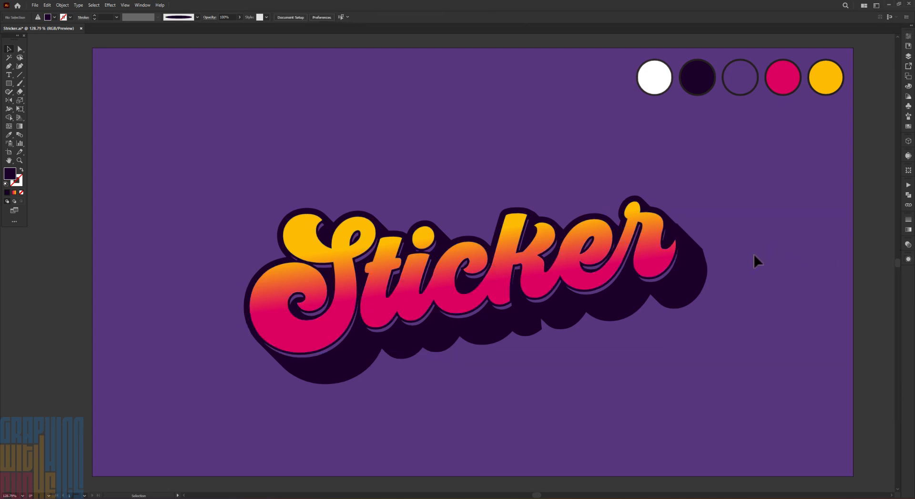
Copy the gradient lettering and paste the duplicate in place
click(321, 336)
right_click(322, 340)
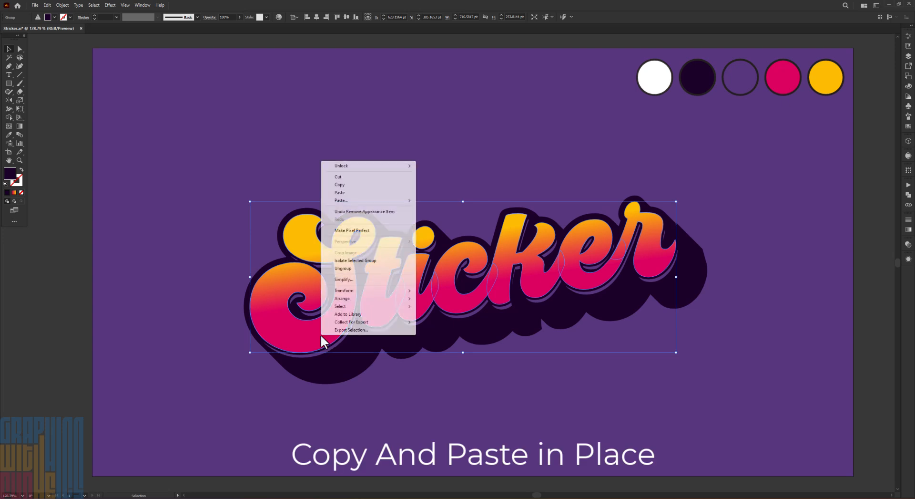
click(338, 183)
right_click(336, 252)
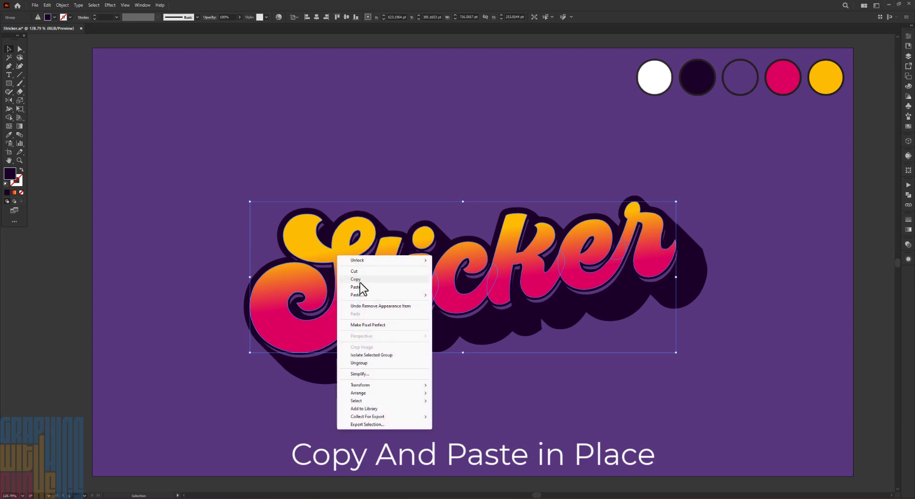
mouse_move(367, 295)
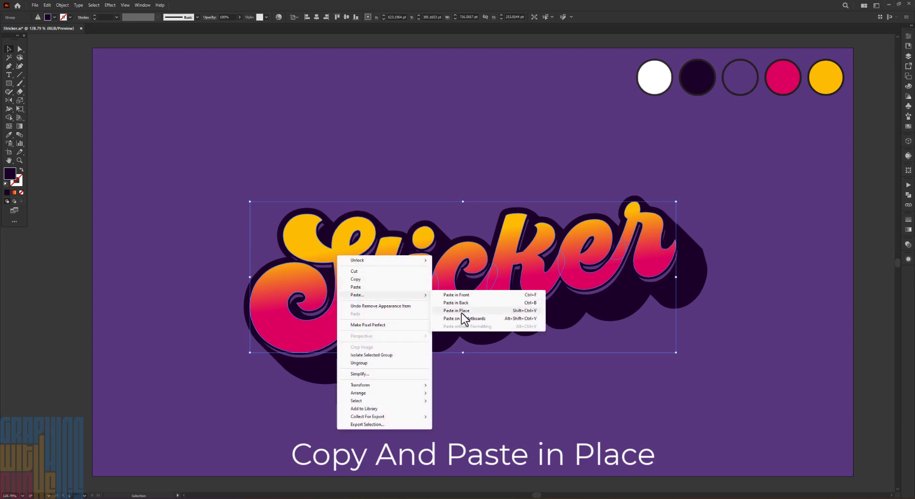
click(461, 311)
Remove both fills and their effects from the pasted lettering's appearance
click(909, 259)
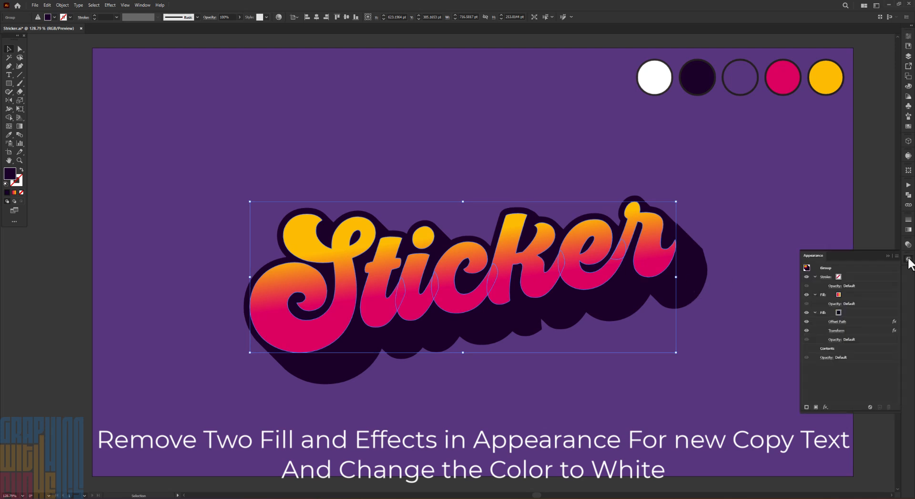
click(853, 313)
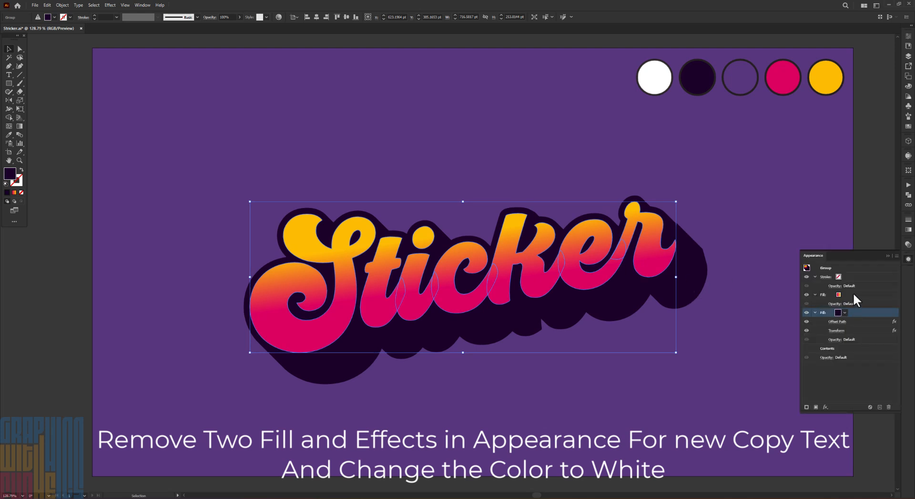
shift+click(854, 294)
click(889, 406)
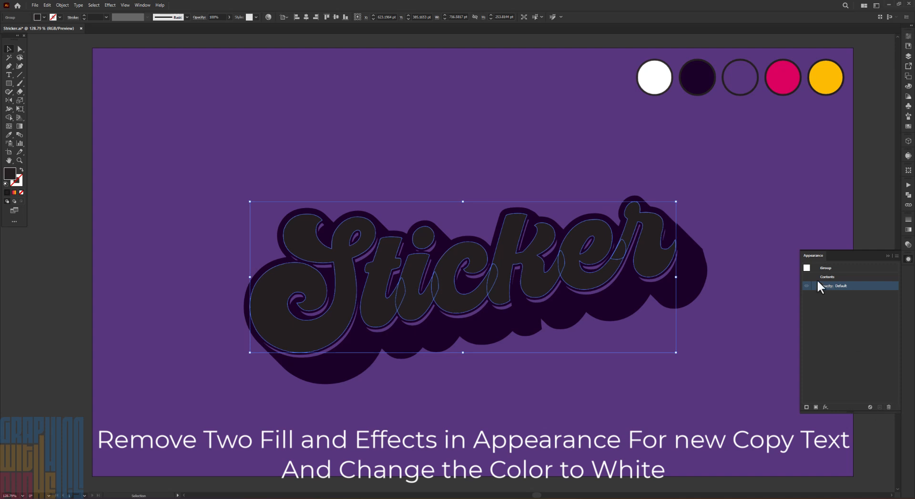
click(888, 256)
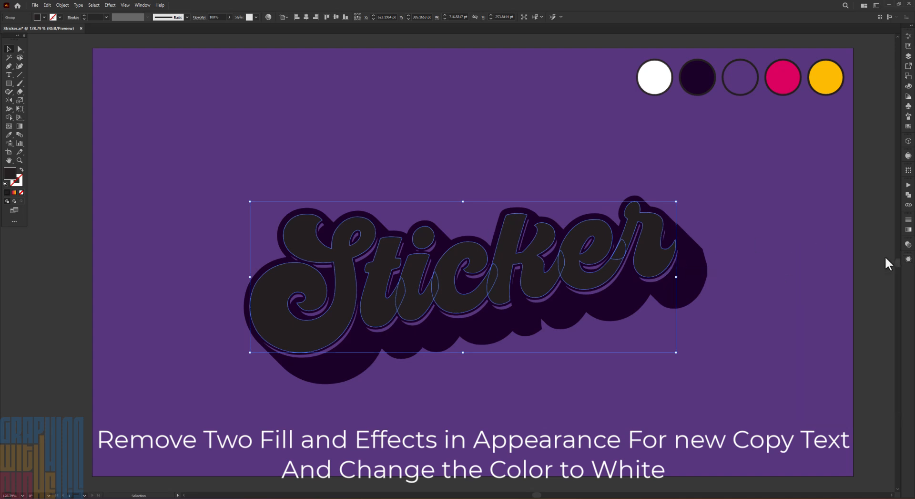
Set the copied lettering's fill to white #FFFFFF
double_click(11, 174)
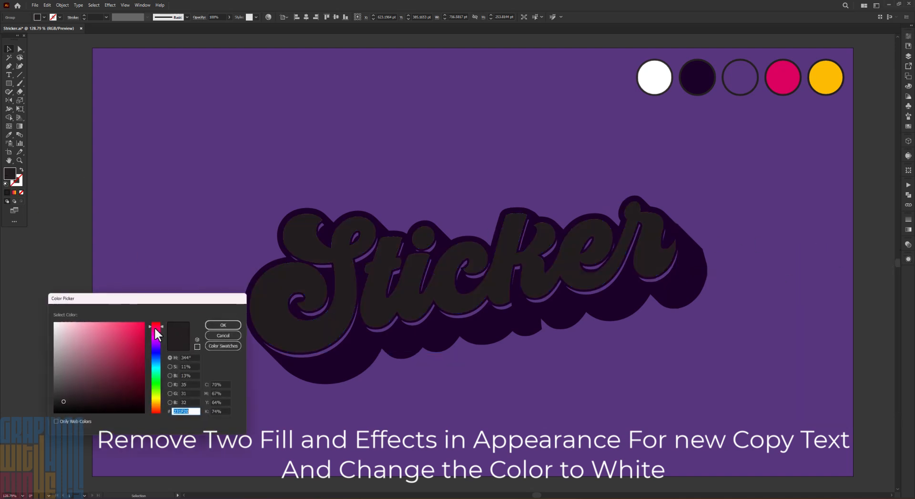
text(ffffff)
click(224, 324)
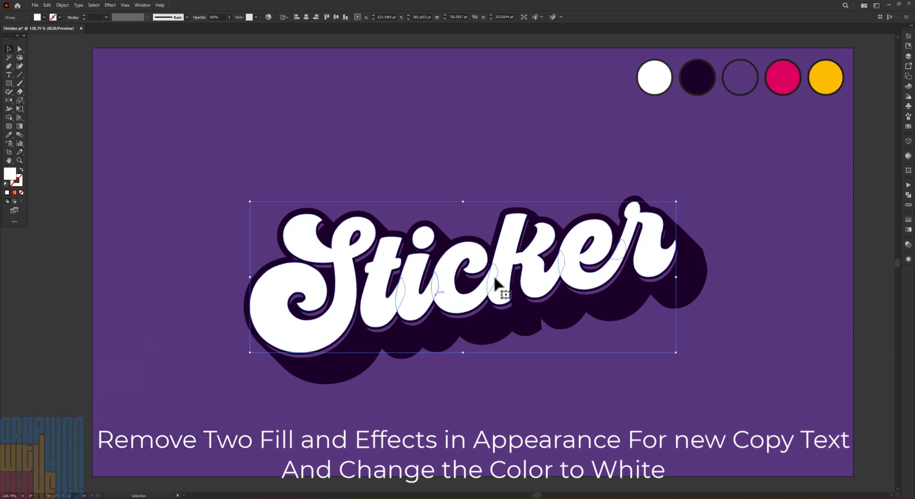
Unite the overlapping letters of the white copy into merged shapes
click(909, 195)
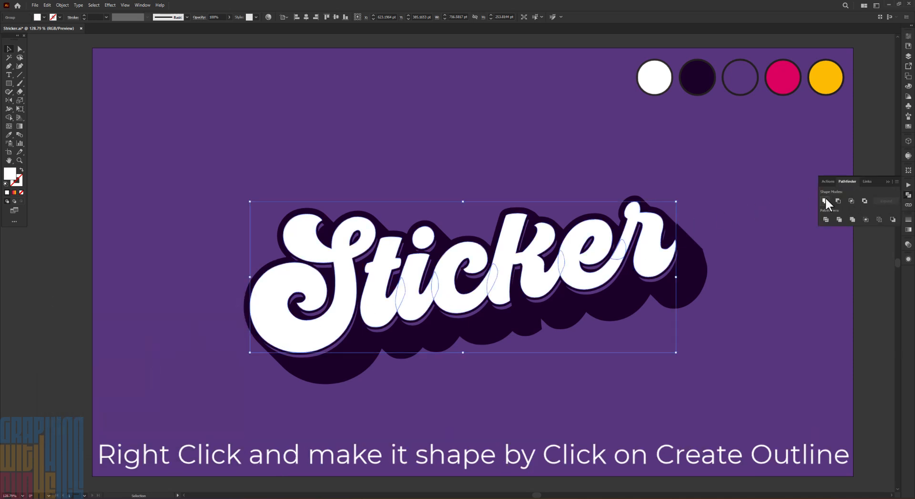
click(826, 200)
click(887, 181)
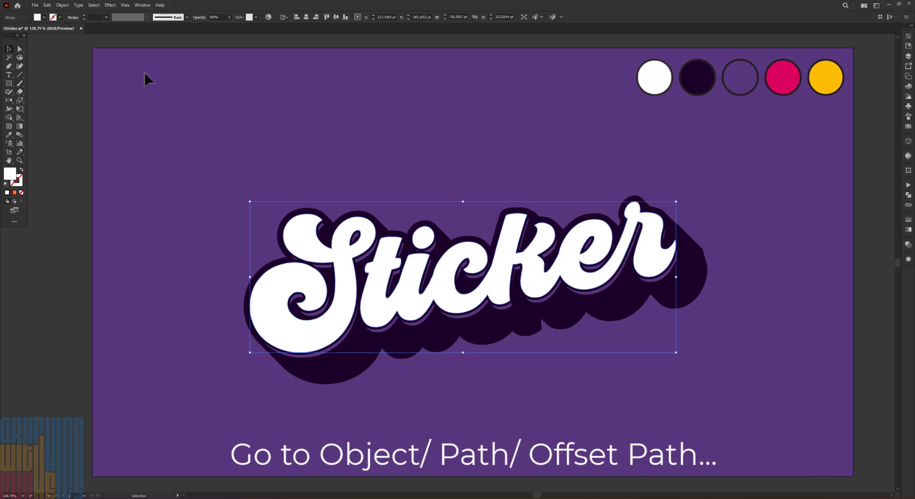
Apply an Offset Path of -7 pt with miter joins to the white lettering
click(63, 4)
mouse_move(113, 188)
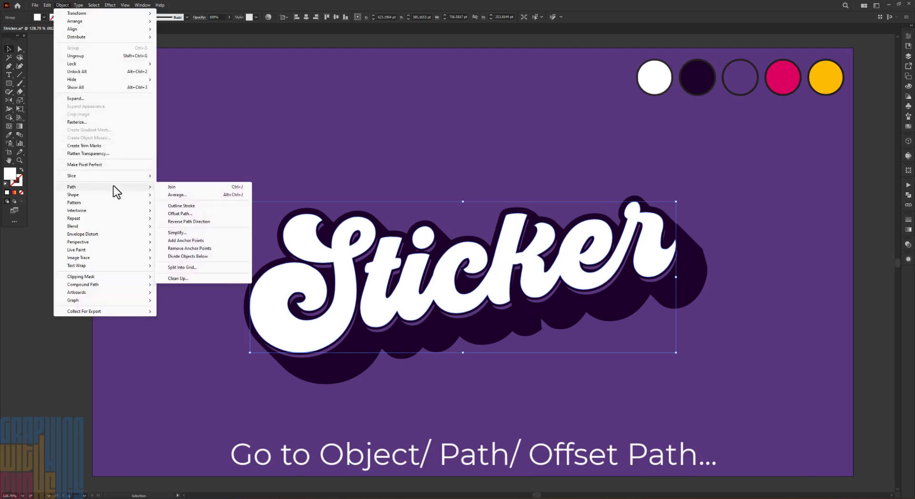
click(183, 214)
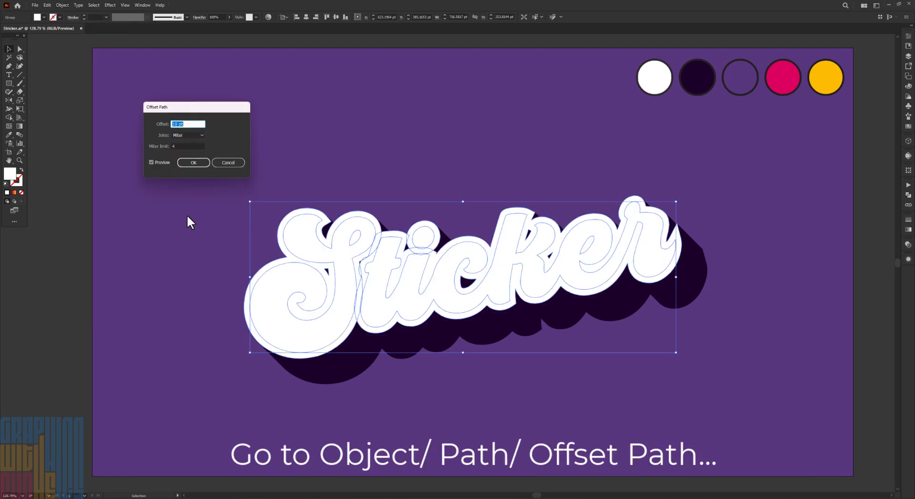
text(-9)
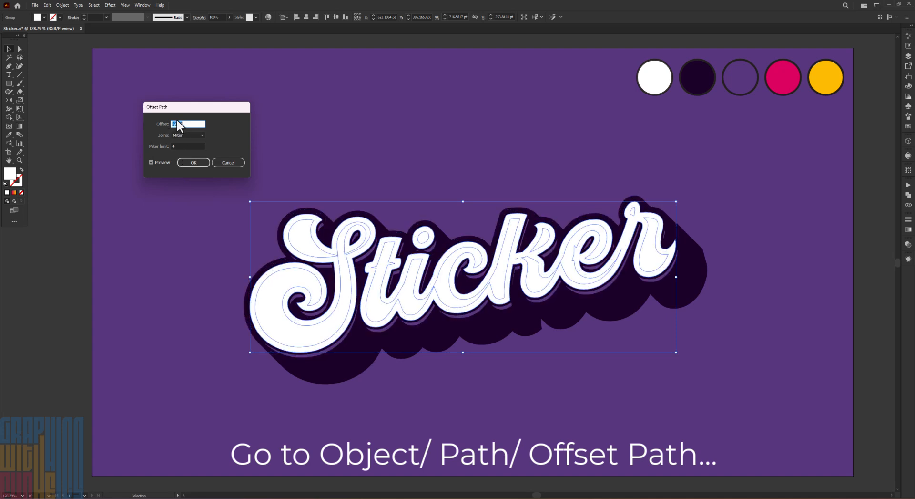
key(Up)
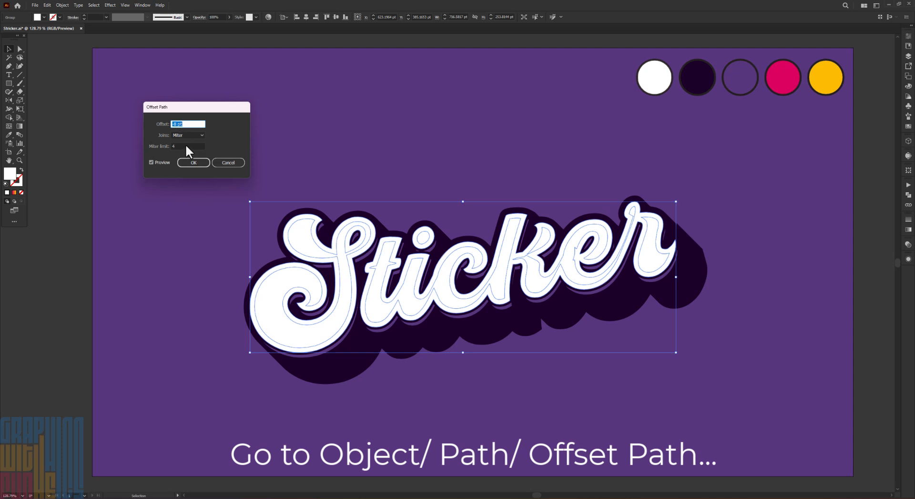
key(Up)
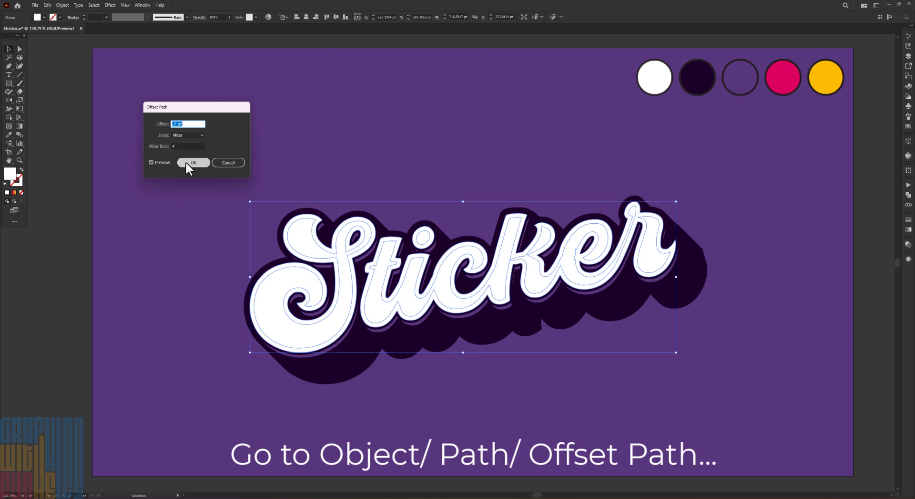
click(188, 162)
Cut the new inset shapes and clear the leftover white lettering
right_click(276, 288)
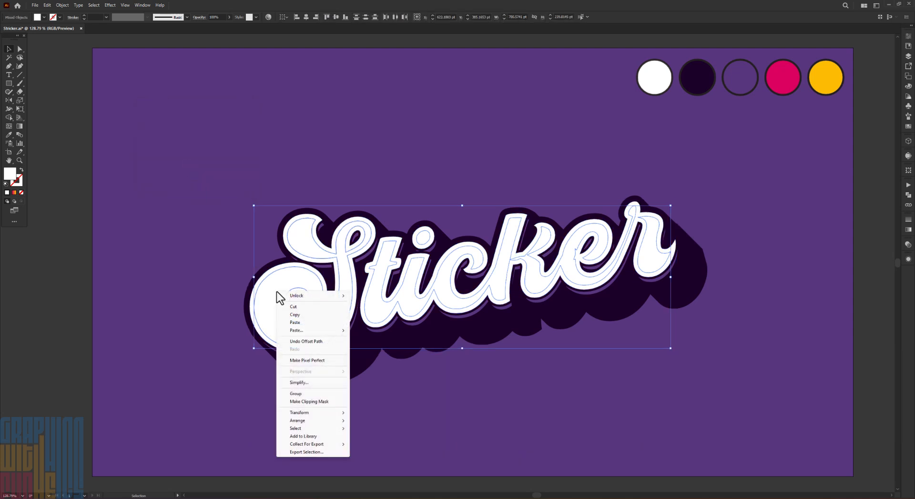
click(296, 305)
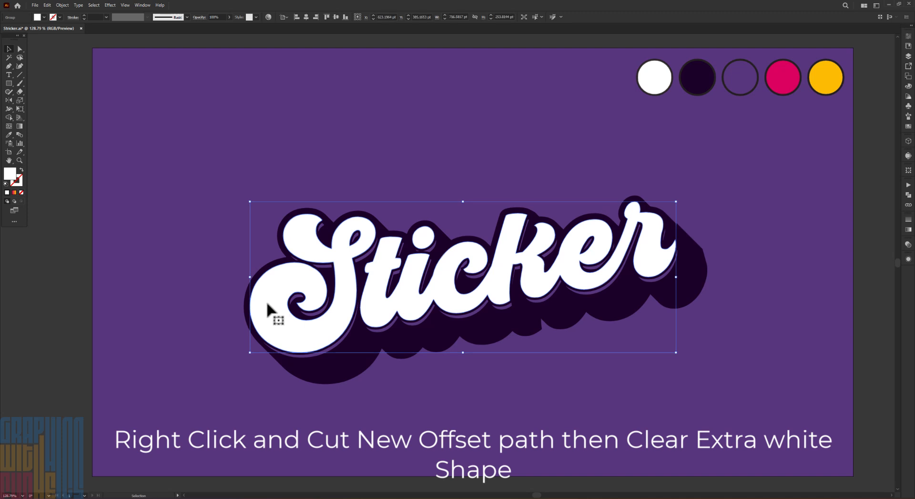
click(47, 5)
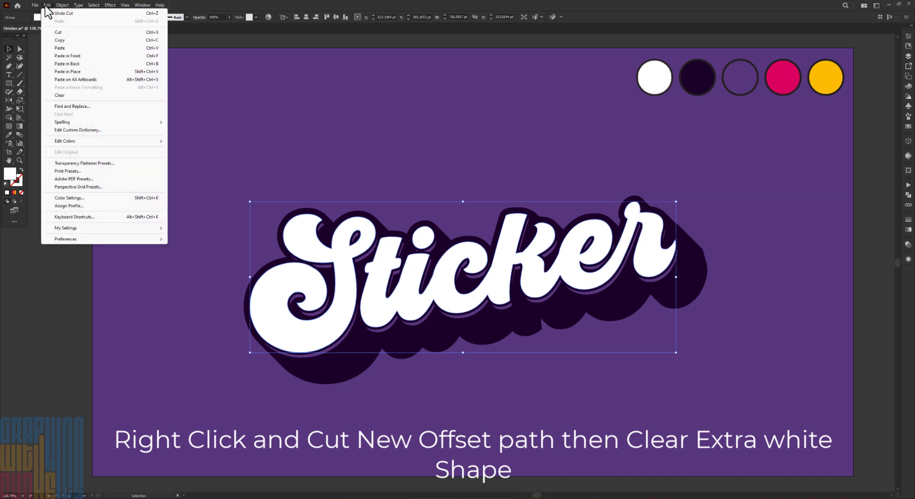
click(73, 95)
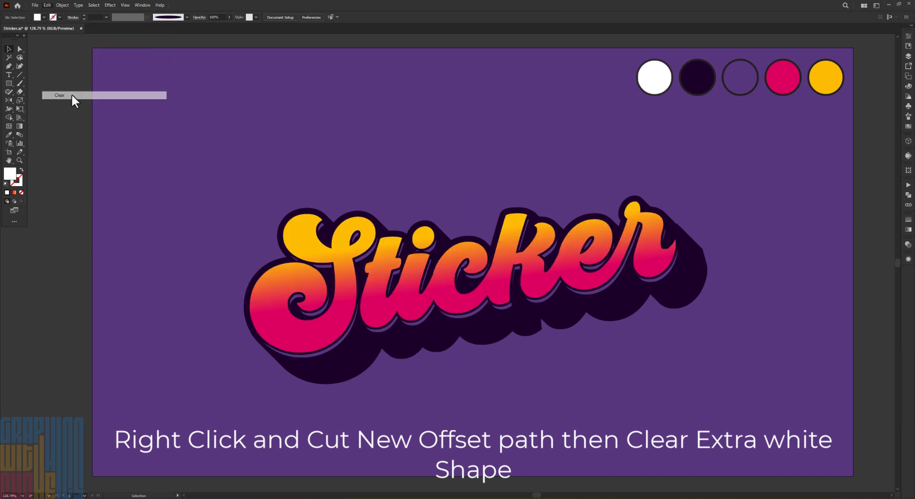
Paste the cut inset shapes back in place over the gradient lettering
right_click(268, 182)
mouse_move(305, 222)
click(393, 236)
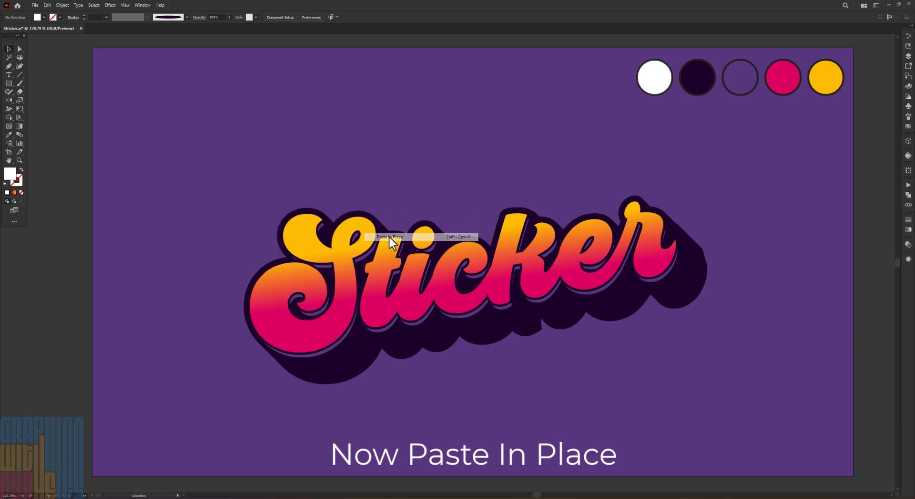
Swap the inset shapes' white fill to a white stroke and isolate the S outline for editing
click(21, 171)
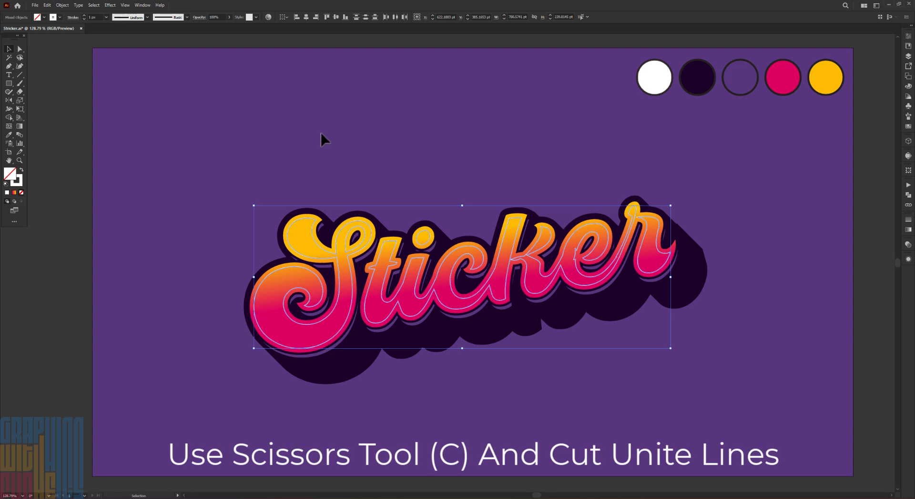
right_click(336, 248)
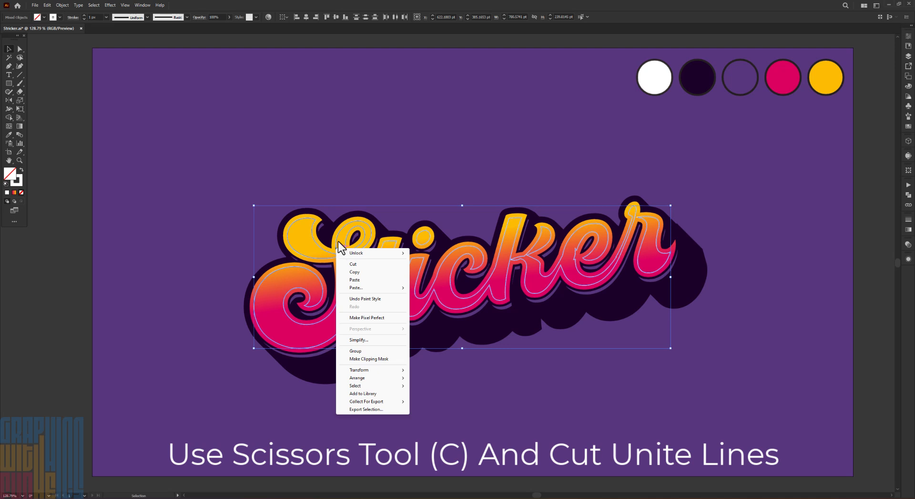
click(336, 239)
double_click(335, 240)
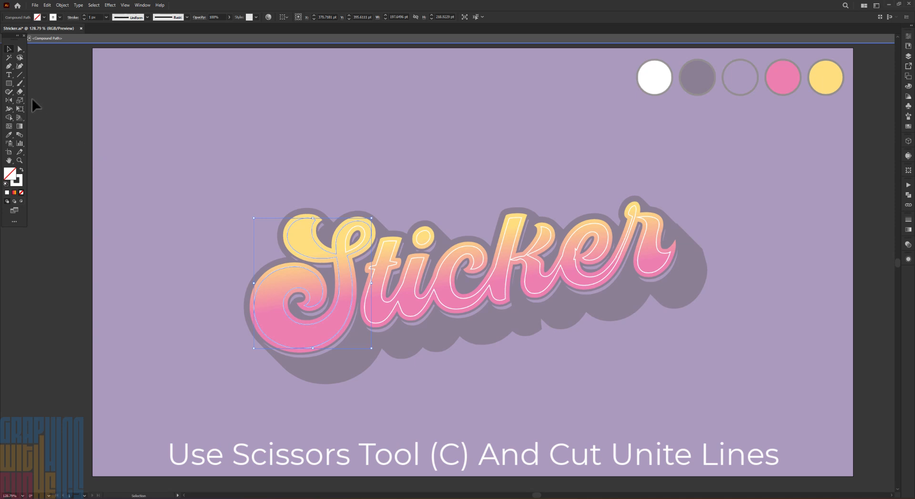
Cut the inner loop line of the S outline with the Scissors tool
click(20, 91)
key(c)
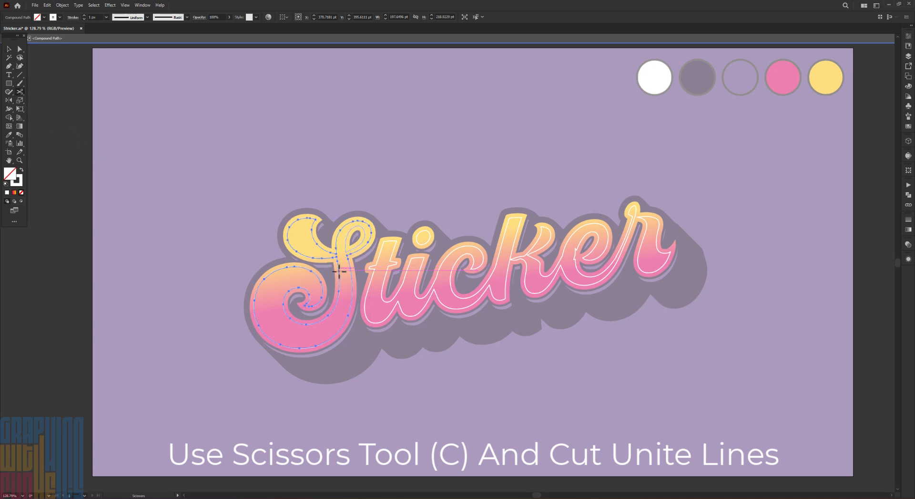
click(350, 254)
click(363, 234)
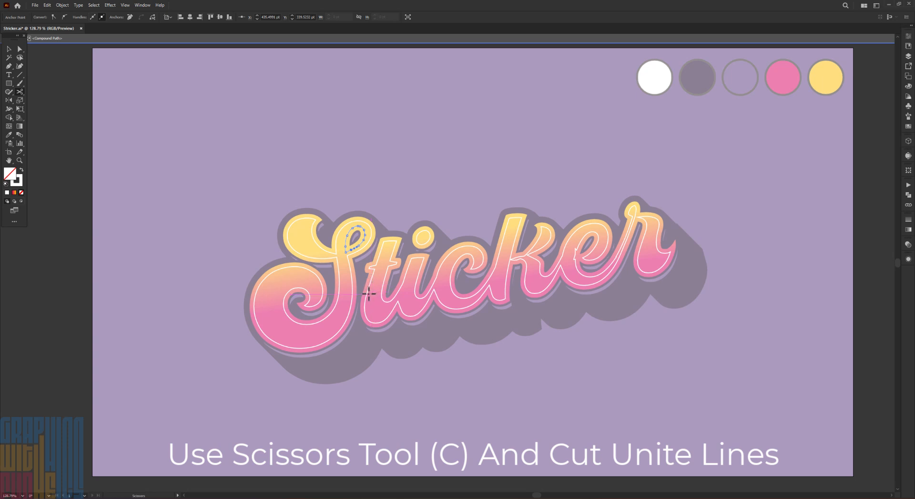
key(Delete)
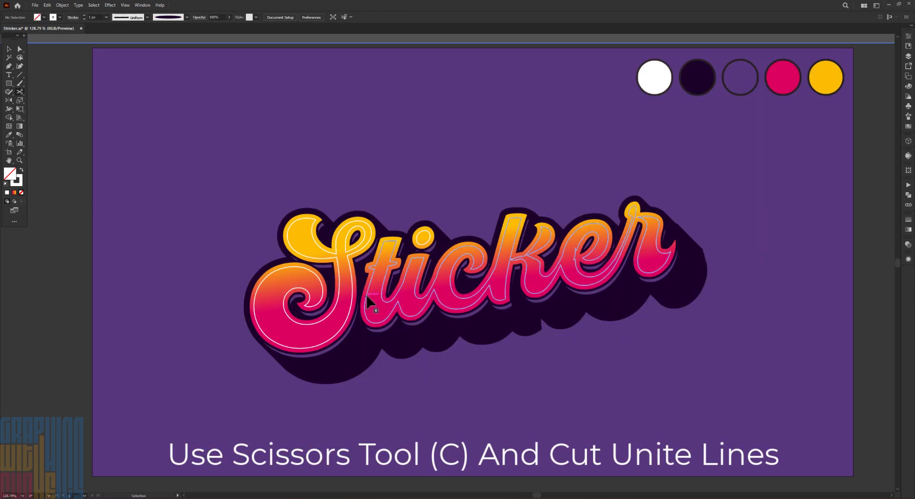
Split the joined white outline of the remaining letters with Scissors cuts, including at the t, k and r, and deselect it
click(369, 294)
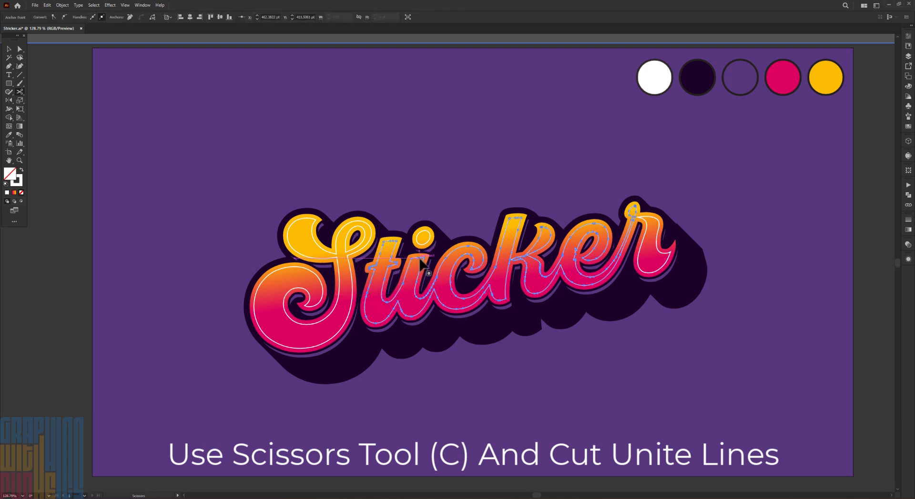
click(528, 258)
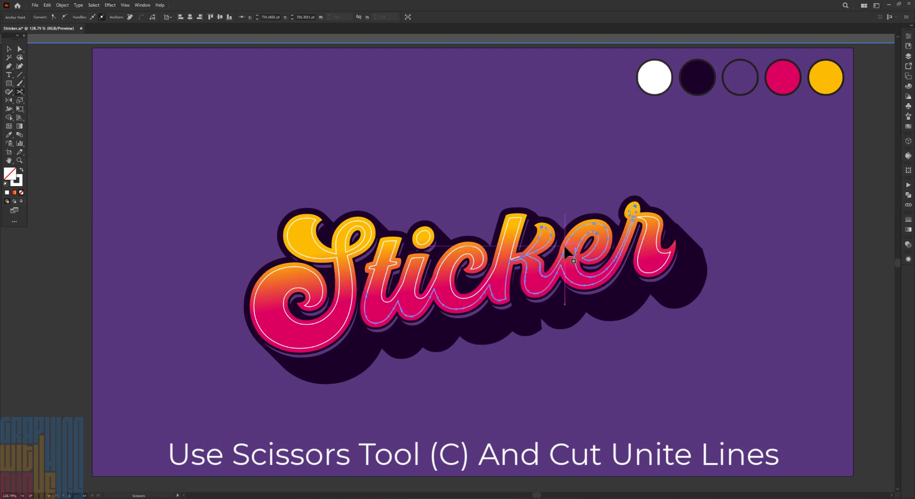
click(639, 240)
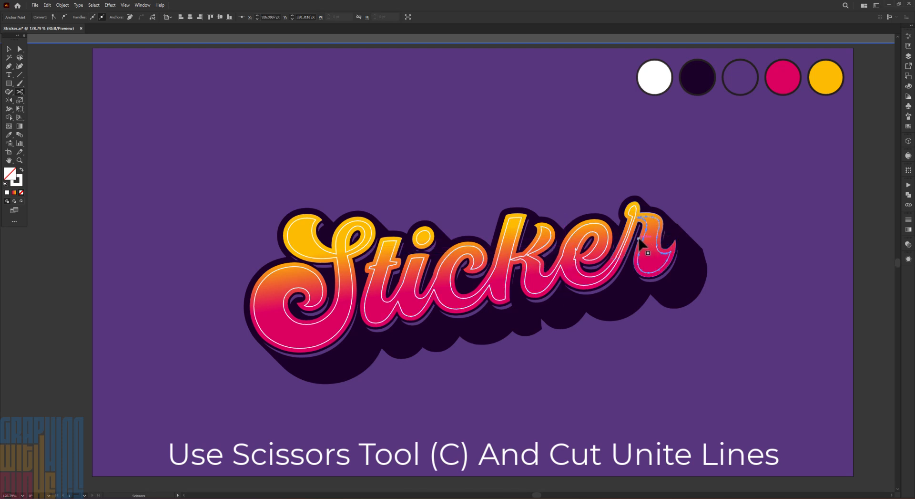
click(435, 240)
click(9, 49)
click(133, 163)
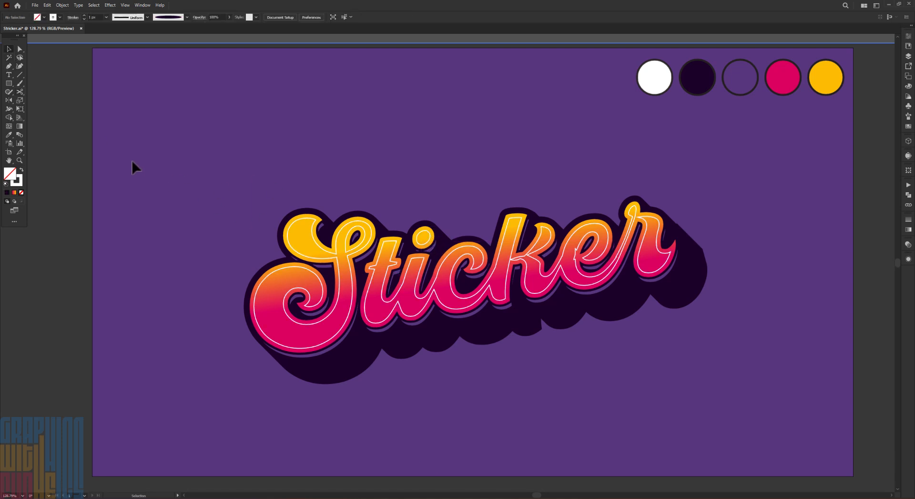
Set the Magic Wand to match only stroke color with tolerance 0 and select all the white lines
double_click(9, 58)
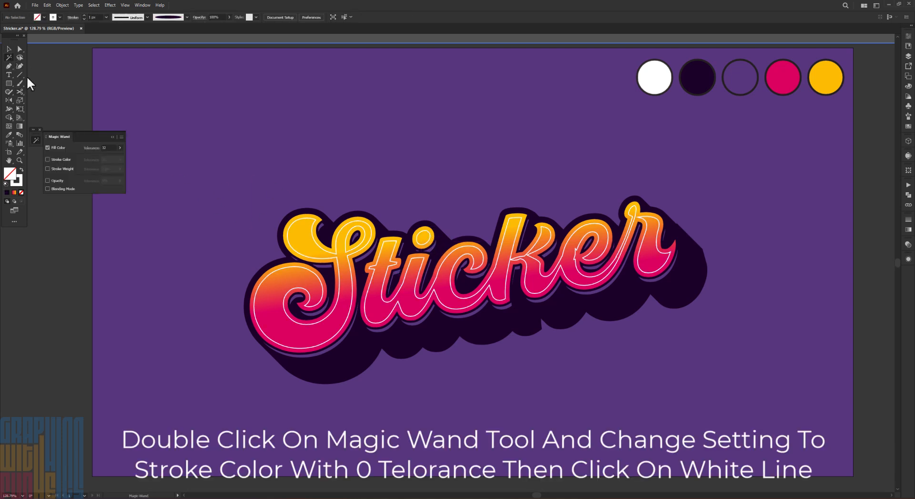
click(48, 147)
click(48, 160)
text(0)
click(276, 272)
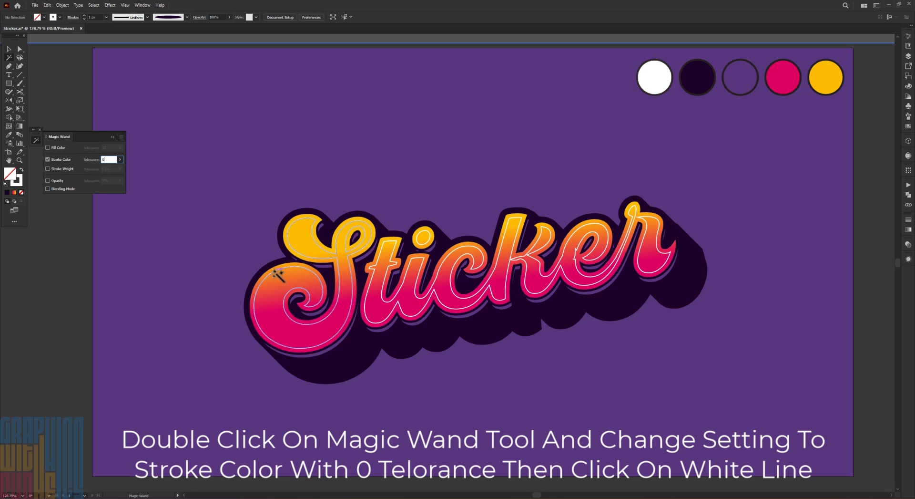
Group the selected white lines and isolate the group of lettering lines
right_click(292, 264)
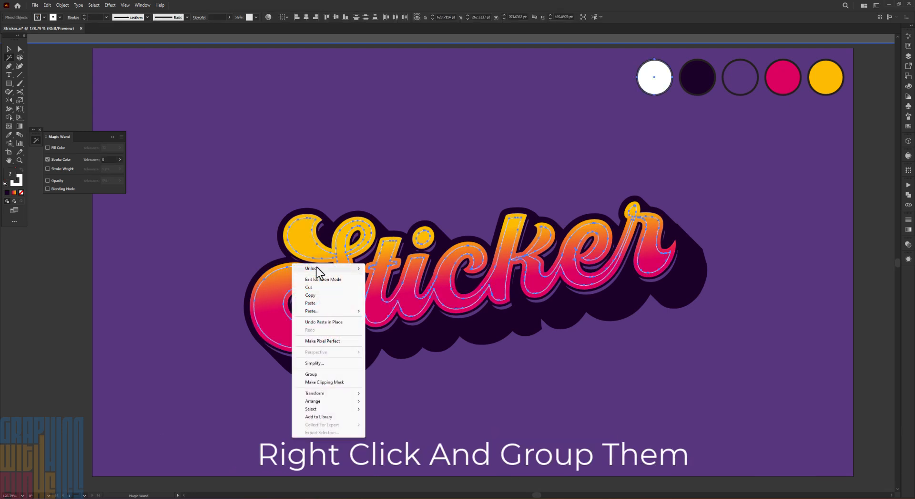
click(329, 374)
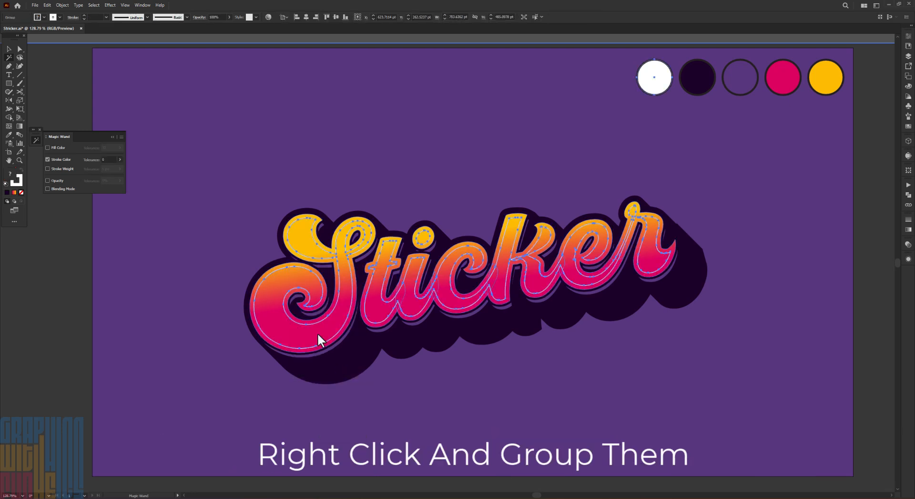
key(v)
right_click(292, 233)
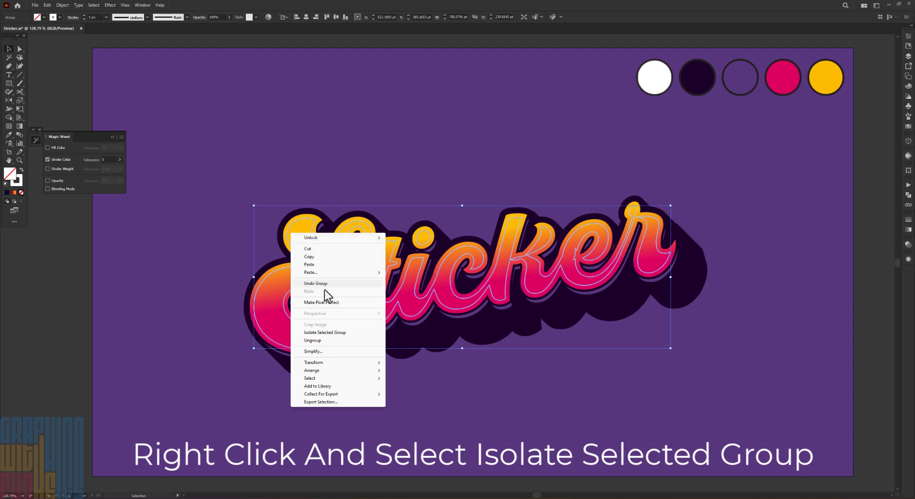
click(325, 333)
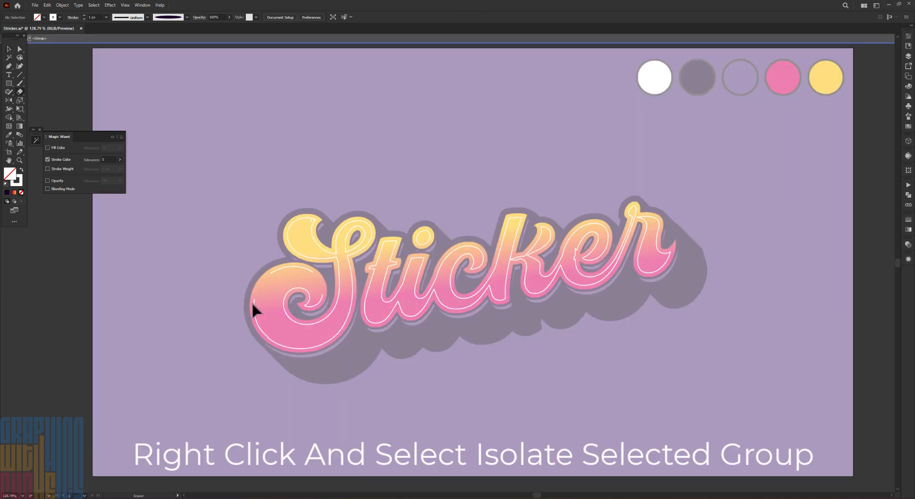
Erase sections of the white outline around the S, leaving only short highlight strokes along its curves
mouse_move(253, 303)
mouse_down()
mouse_move(266, 336)
mouse_move(344, 327)
mouse_up()
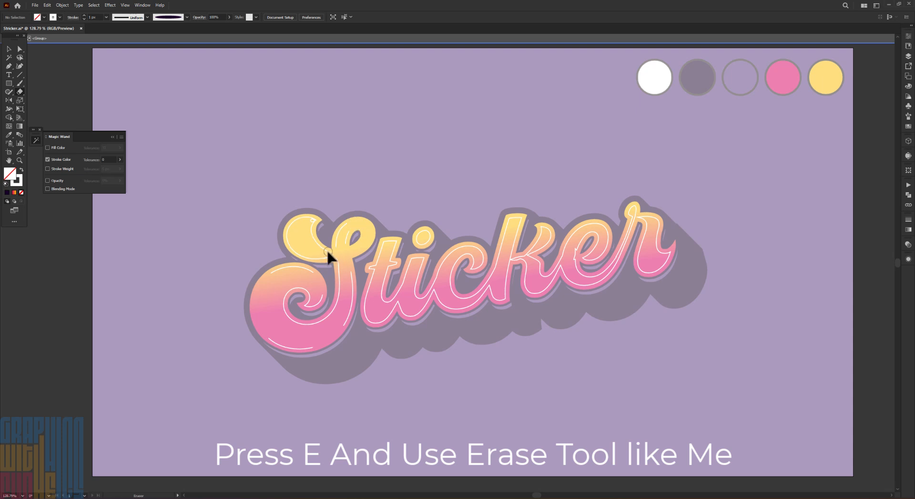
drag(328, 251, 308, 218)
mouse_move(292, 251)
mouse_down()
mouse_move(333, 258)
mouse_move(334, 310)
mouse_up()
drag(306, 325, 296, 289)
drag(308, 306, 308, 291)
Erase sections of the white outlines on the remaining letters to leave short highlight strokes
mouse_move(380, 301)
mouse_down()
mouse_move(409, 287)
mouse_move(392, 253)
mouse_up()
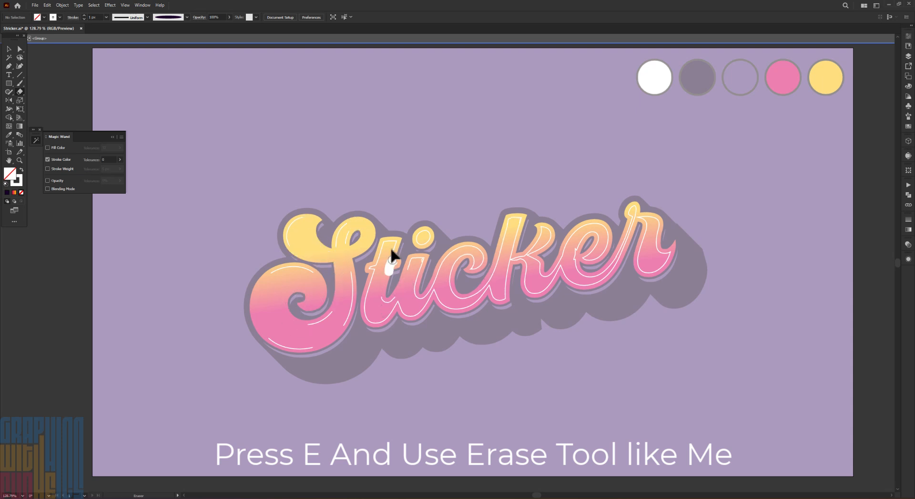
drag(366, 318, 376, 325)
drag(398, 296, 398, 313)
mouse_move(433, 289)
mouse_down()
mouse_move(431, 304)
mouse_move(476, 301)
mouse_up()
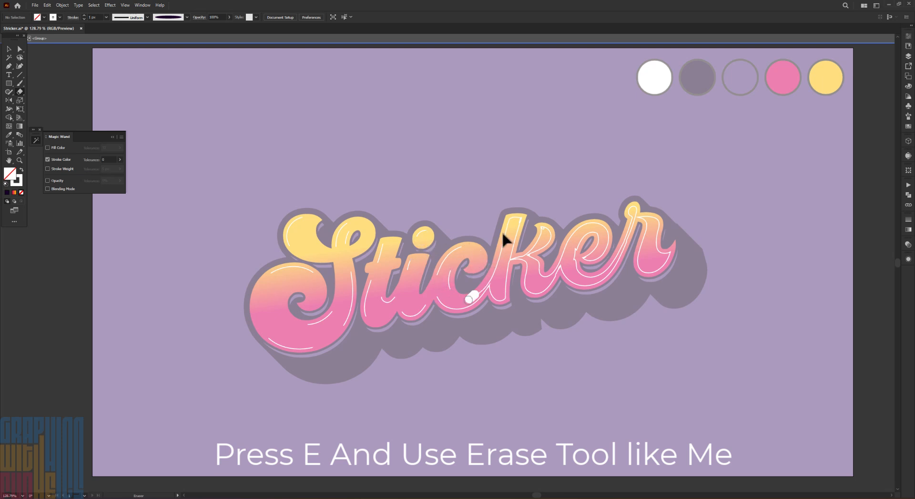
drag(498, 258, 496, 275)
ctrl+click(590, 233)
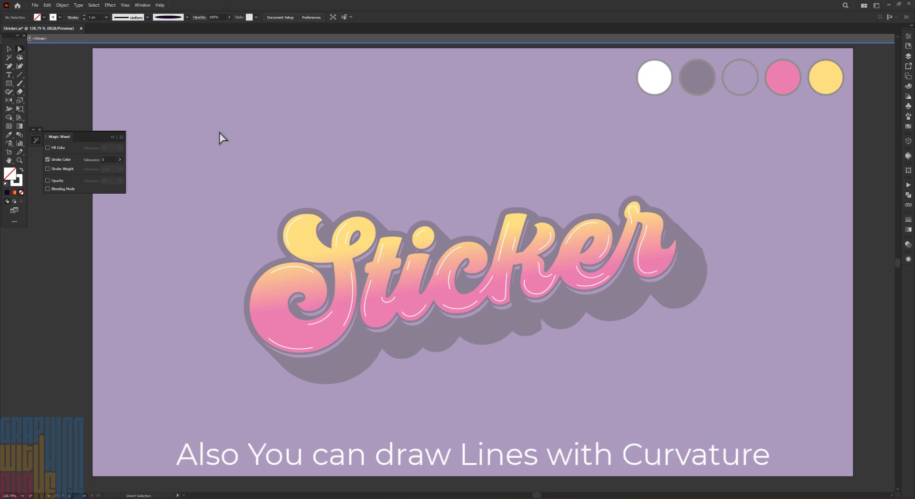
Touch up the white line at the tail of the r with the Pen tool and leave the isolated group
key(p)
click(666, 260)
click(671, 252)
key(v)
click(737, 209)
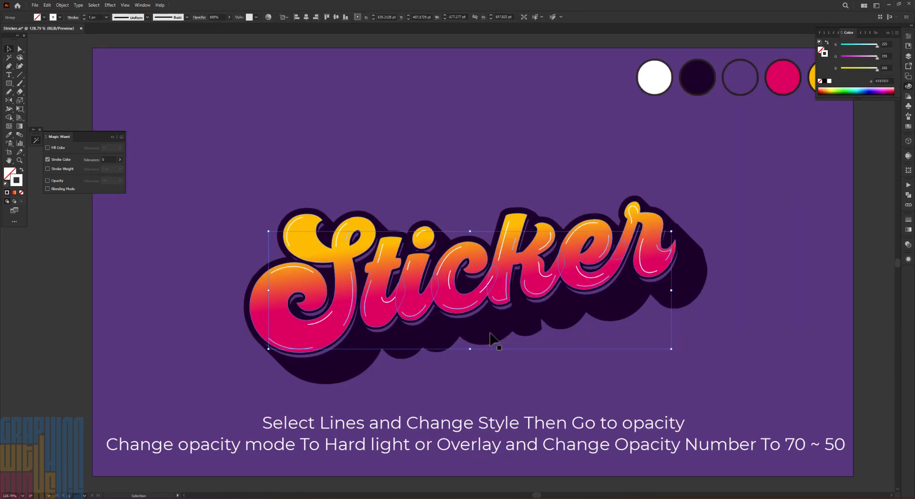
Give the lower accent lines a tapered stroke profile and a purple stroke colour
click(187, 17)
click(153, 82)
click(345, 125)
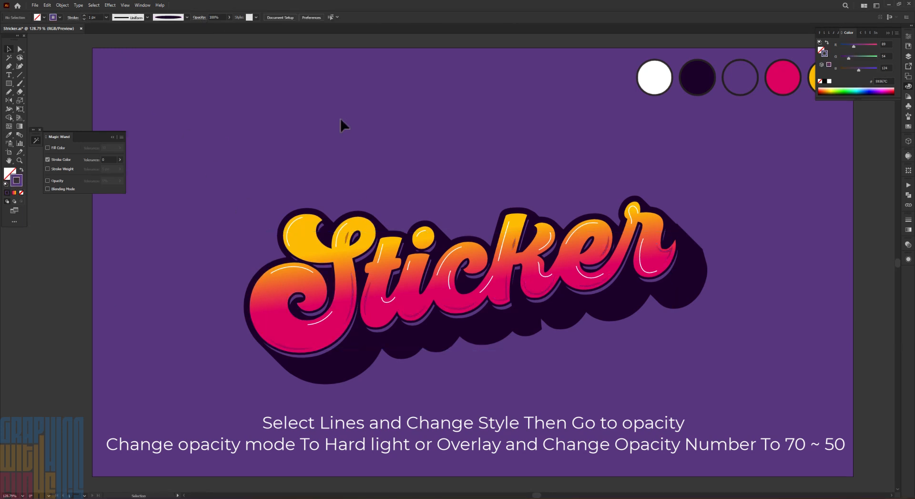
key(ctrl+z)
click(385, 168)
click(546, 293)
key(ctrl+z)
Set the purple lower accent lines to Hard Light blending and soften the white highlight lines with the opacity settings
click(200, 17)
click(142, 29)
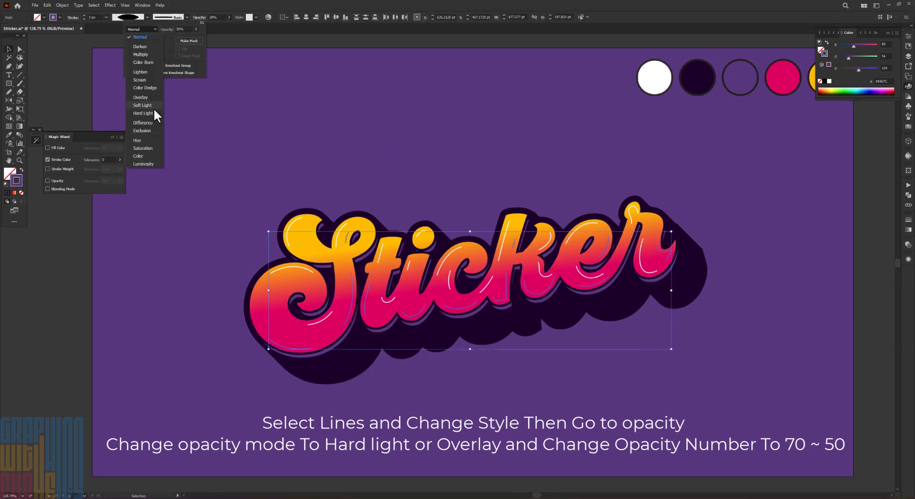
click(154, 113)
click(199, 18)
key(Escape)
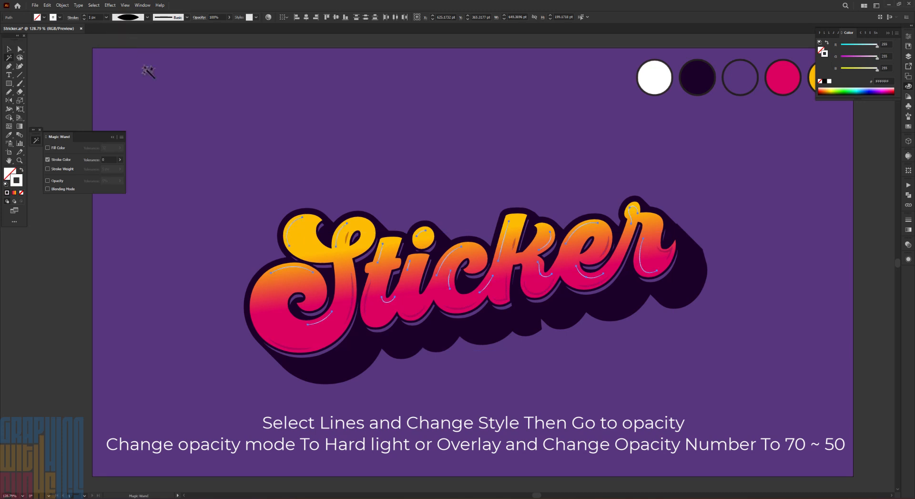
click(199, 17)
key(Escape)
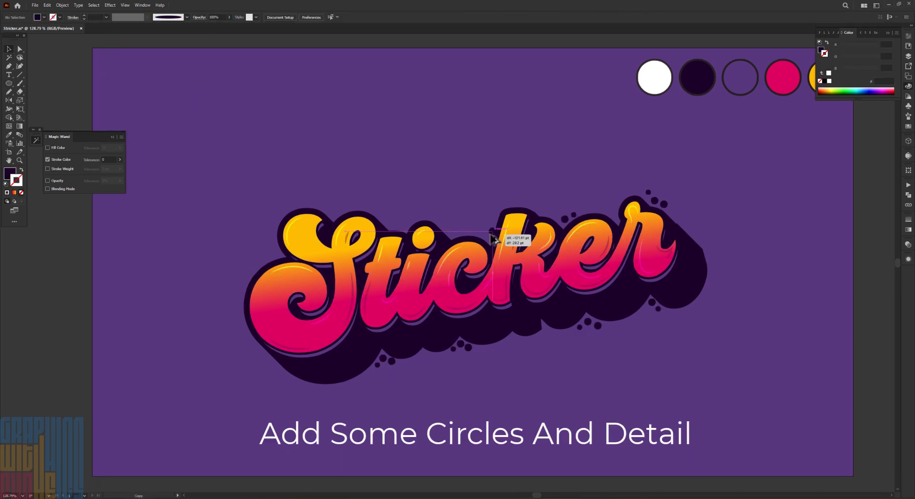
Select the small white detail circles on the stem of the S and open their opacity settings
click(338, 261)
click(199, 17)
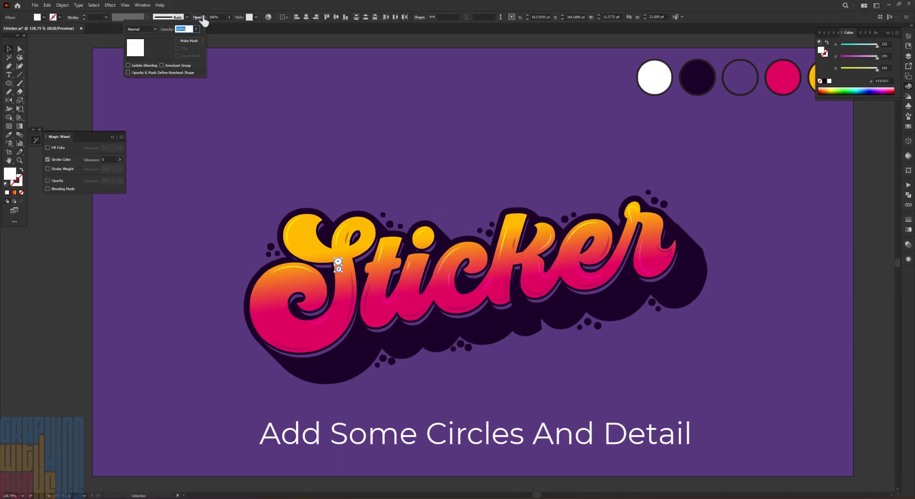